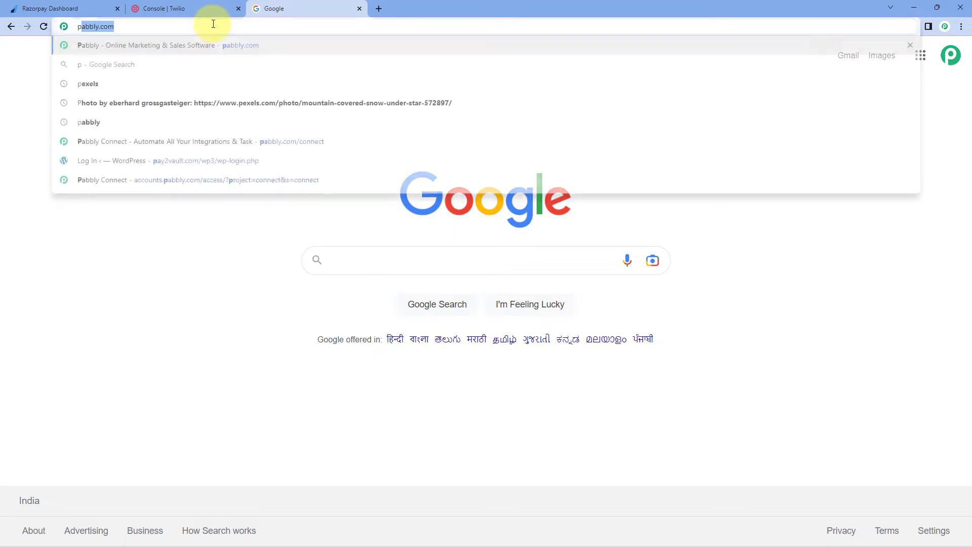
Load pabbly.com and sign in to reach the account's All Apps page.
key(Return)
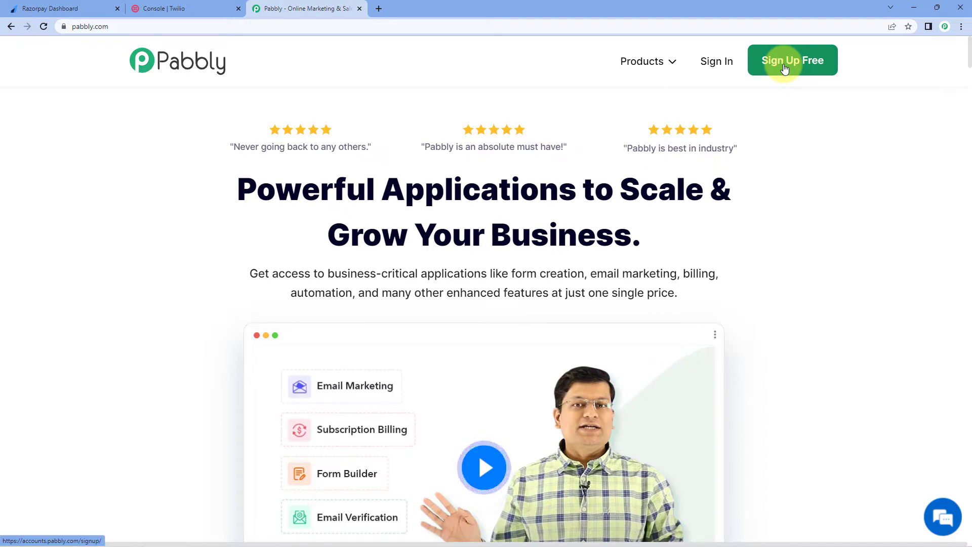
click(716, 61)
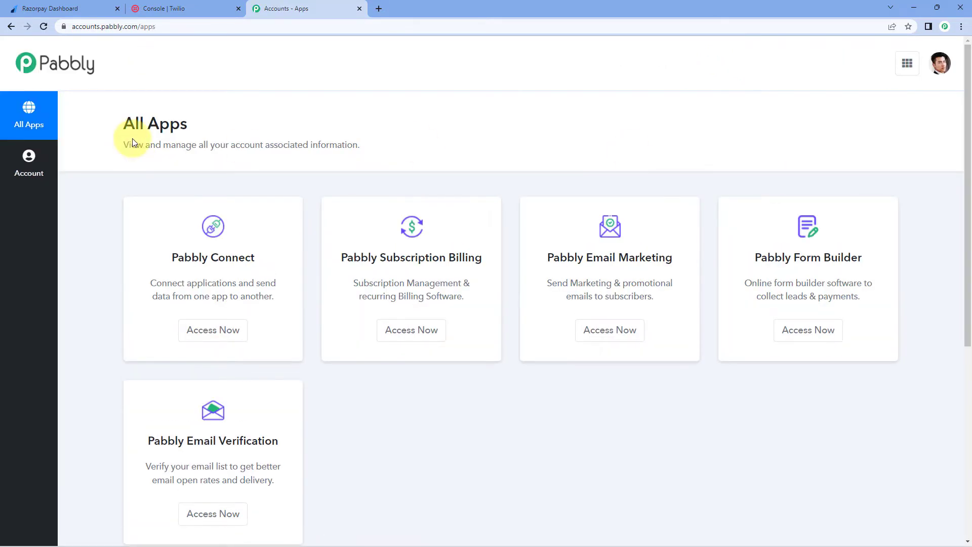
From Pabbly Connect, create a workflow named 'Send SMS for failed Razorpay Payments'.
click(210, 332)
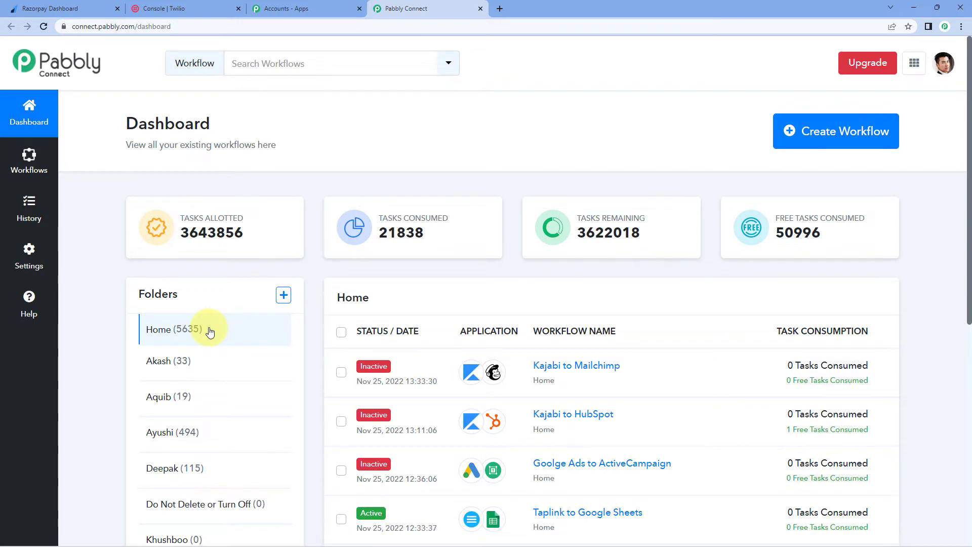
click(843, 144)
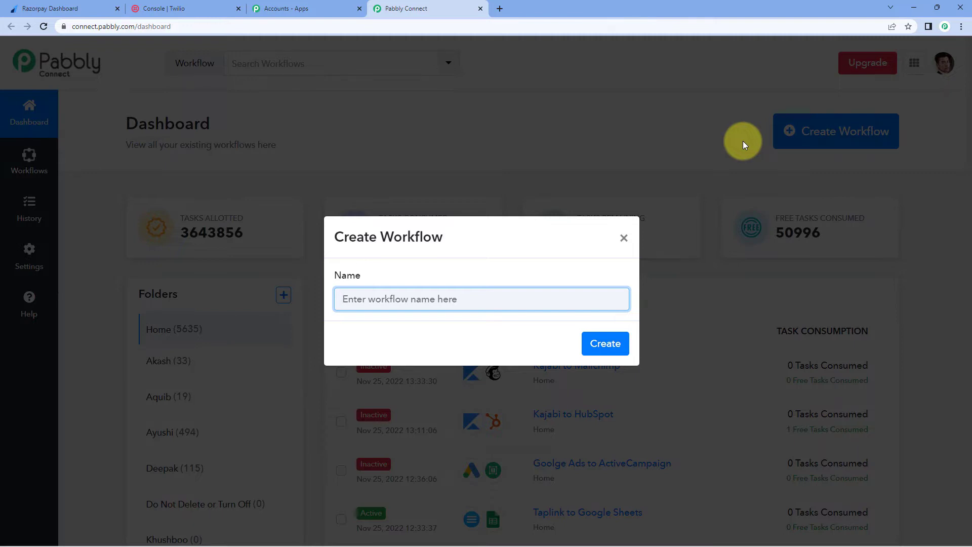
text(Send SMS for failed Razorpay Payments)
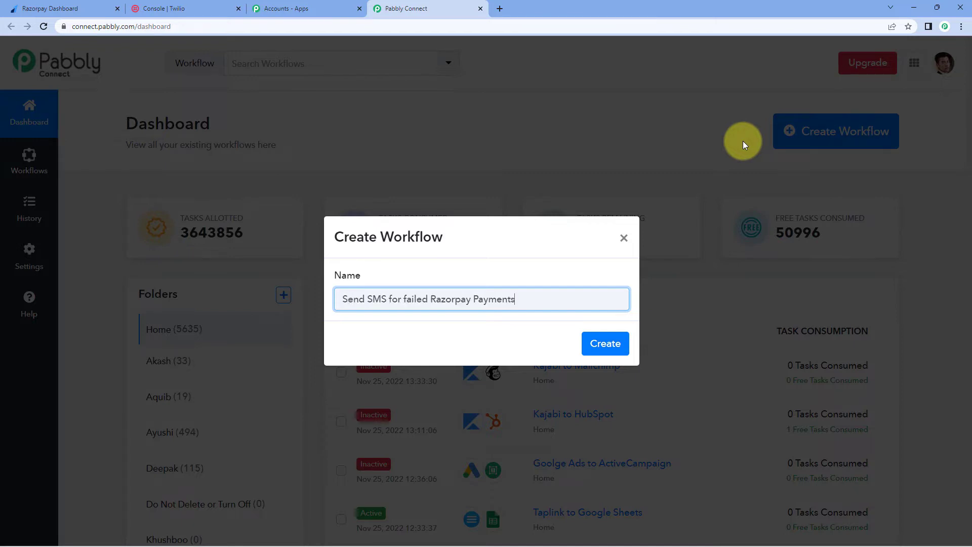
click(611, 345)
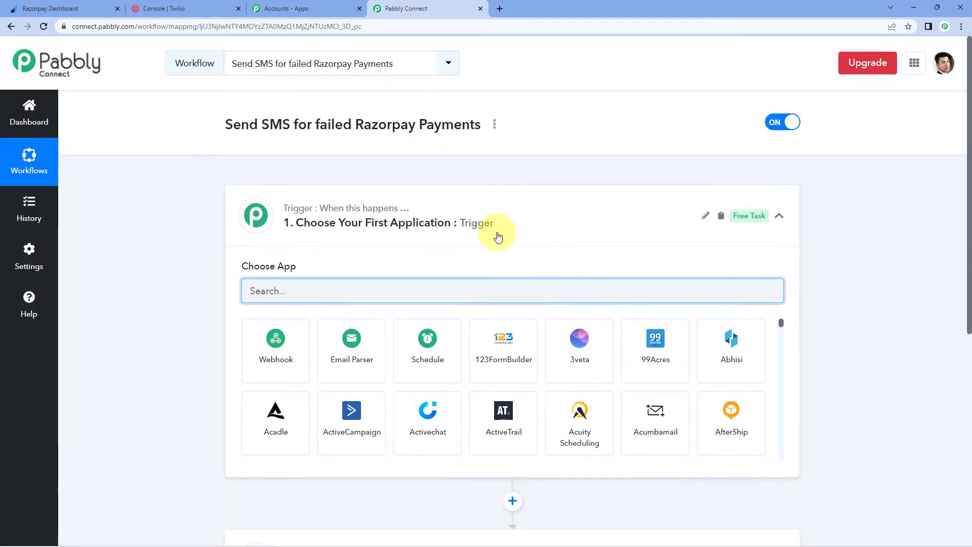
Set the workflow trigger to Razorpay with the Payment Failed event.
scroll(498, 410, down, 3)
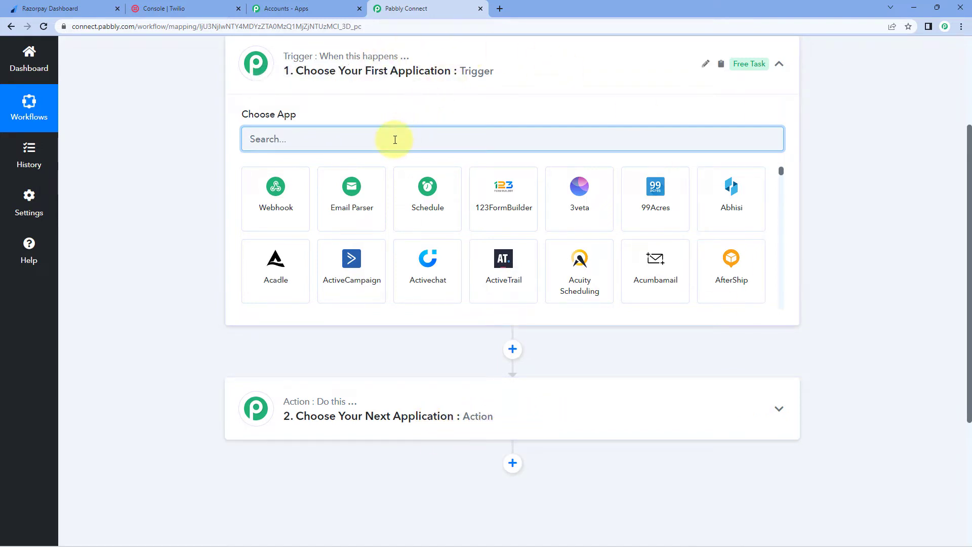
text(razor)
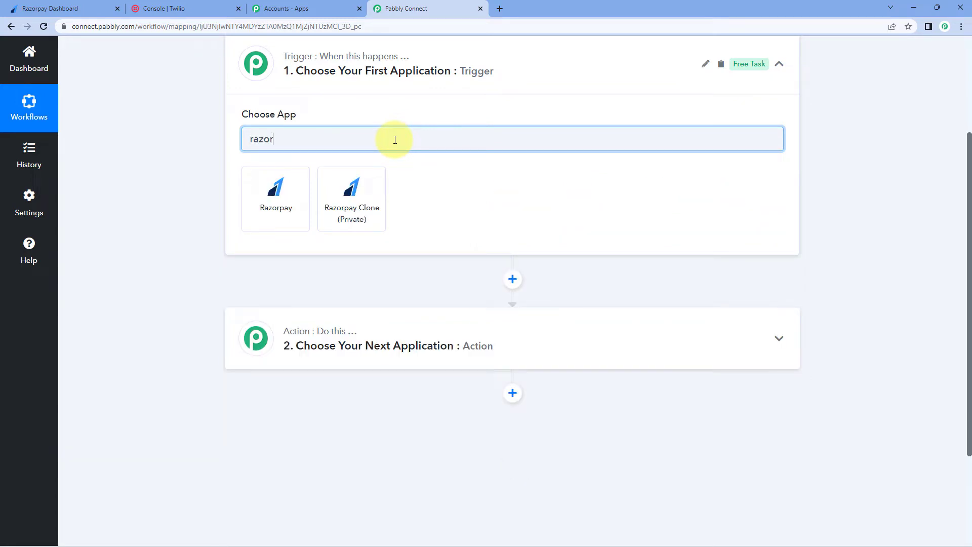
click(261, 195)
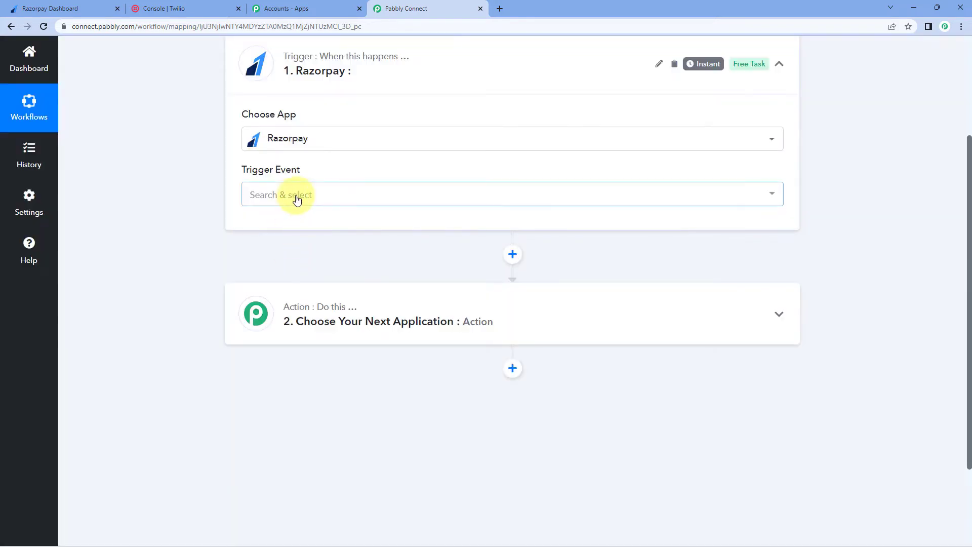
click(296, 196)
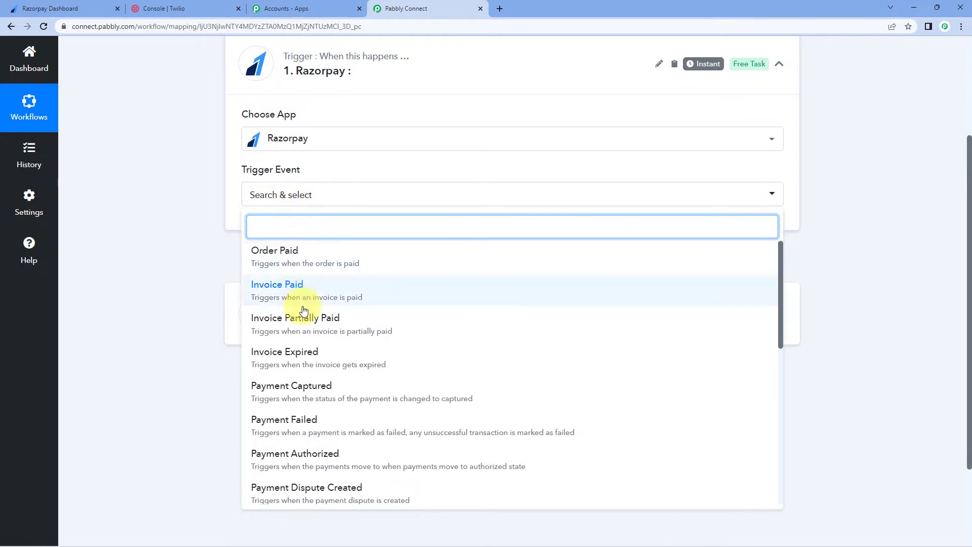
click(329, 429)
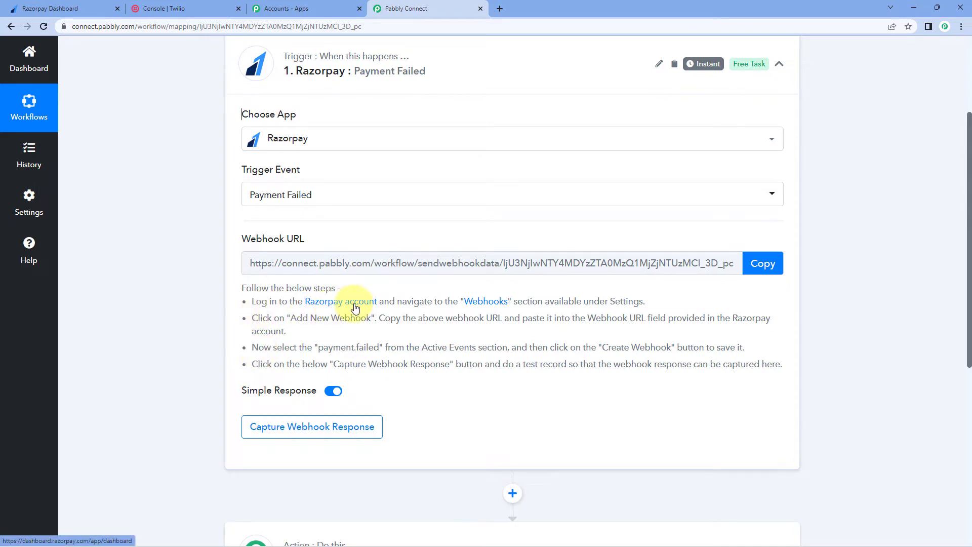
In Razorpay Settings > Webhooks, dismiss the test-mode notice and start adding a new webhook.
click(79, 9)
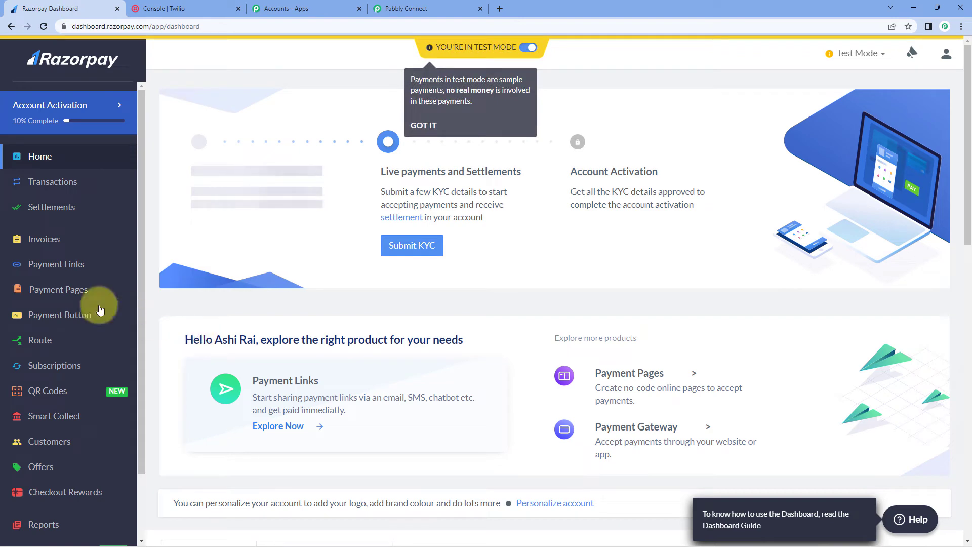
scroll(72, 373, down, 5)
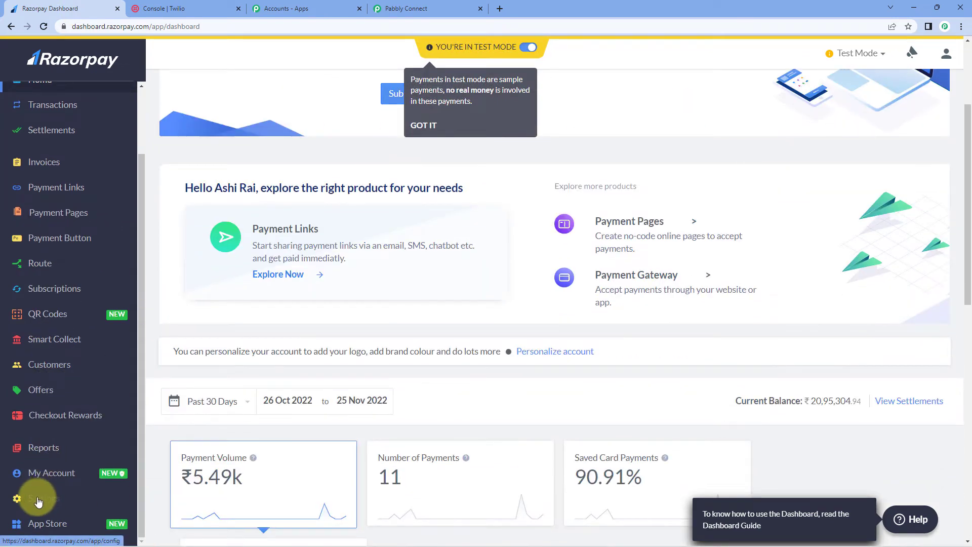
click(40, 498)
scroll(310, 341, down, 3)
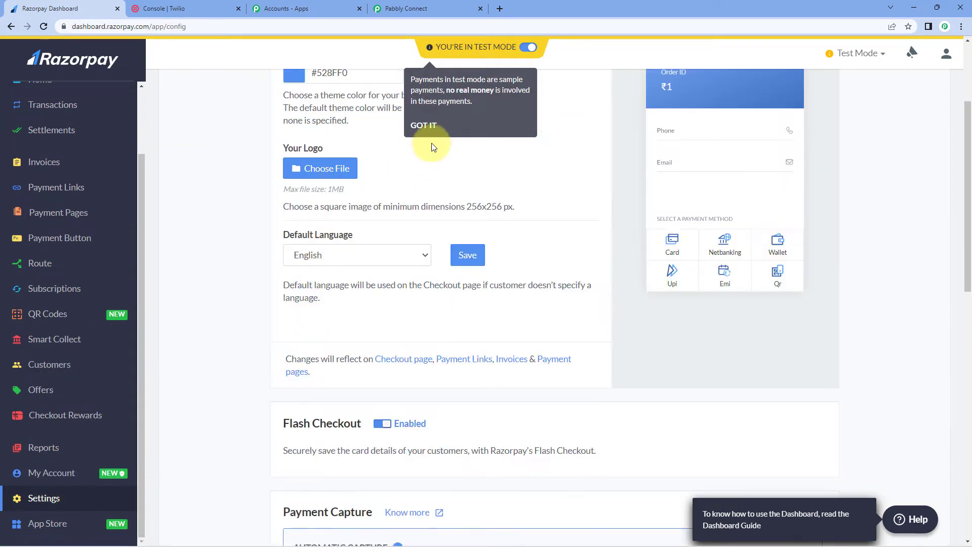
click(424, 126)
scroll(248, 175, up, 3)
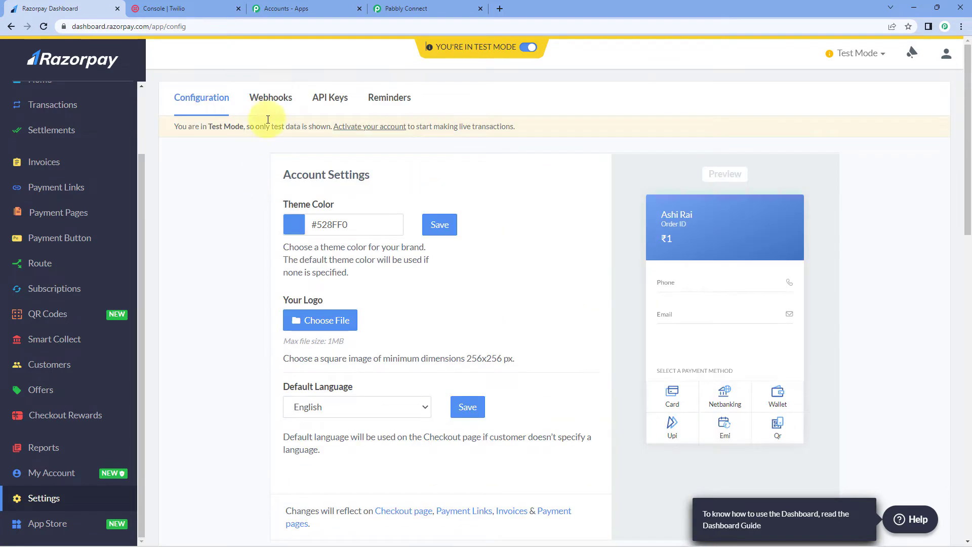
click(272, 100)
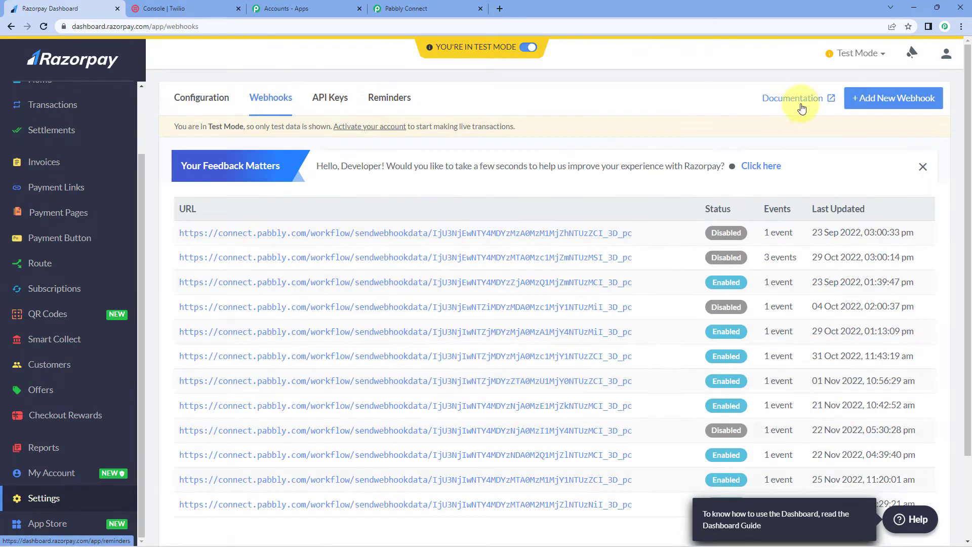
click(853, 98)
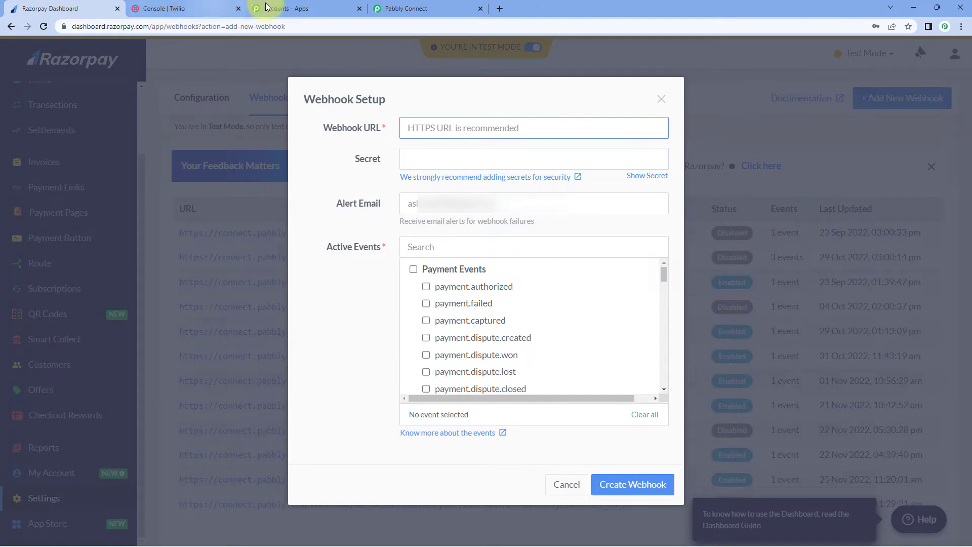
Create the webhook with the copied Pabbly webhook URL, subscribed to payment.failed events.
click(431, 9)
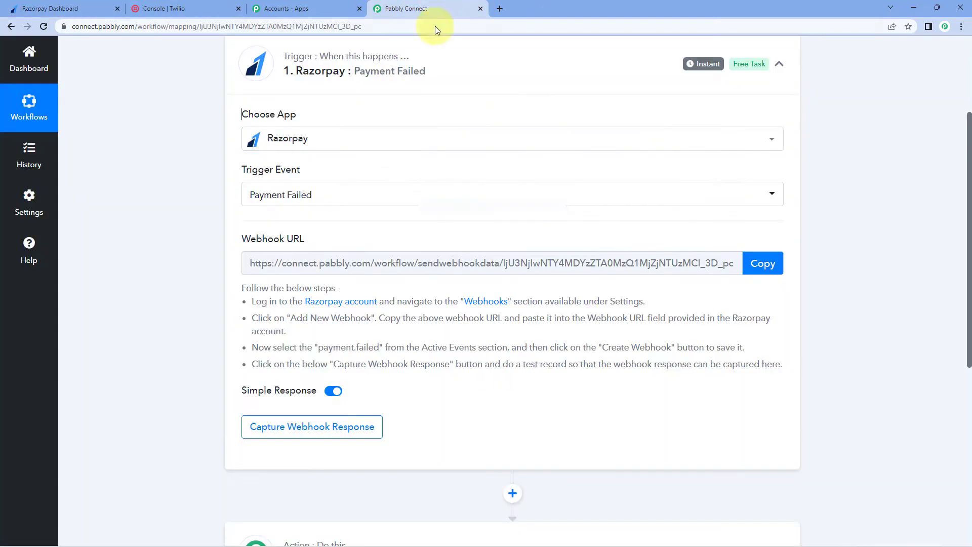
click(762, 264)
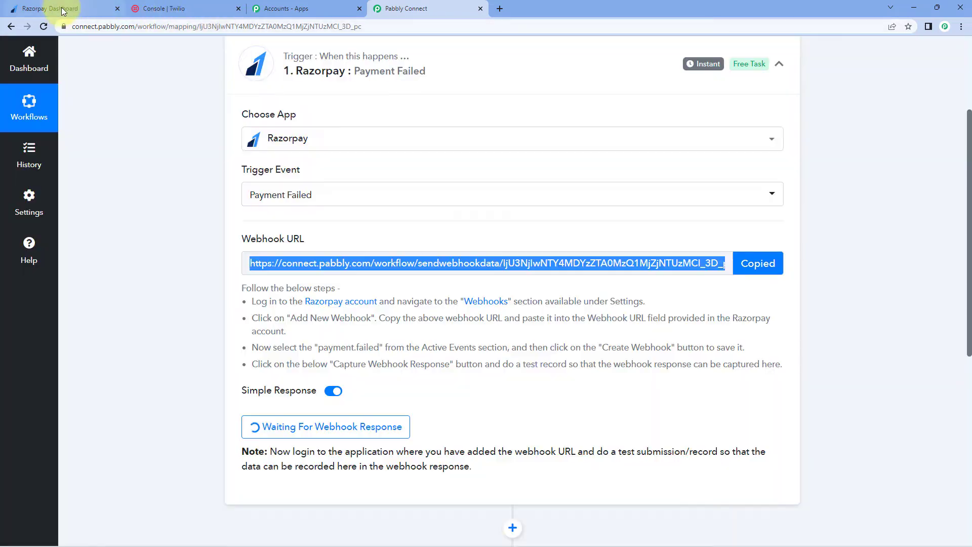
click(46, 9)
key(ctrl+v)
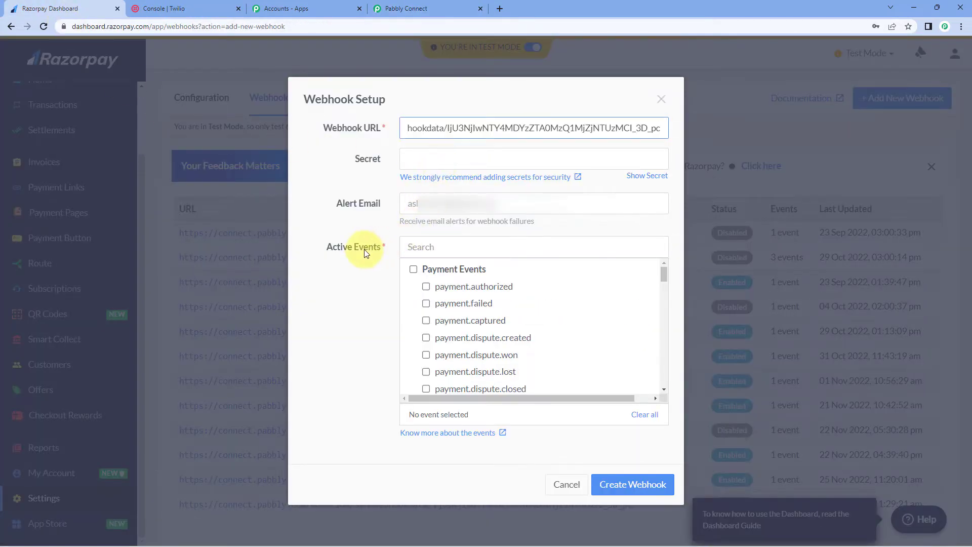
click(426, 304)
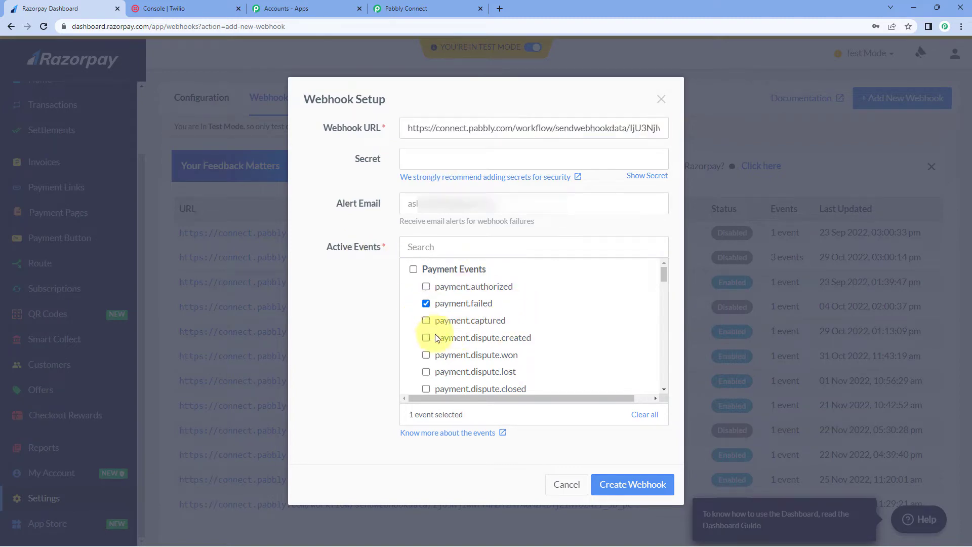
click(626, 492)
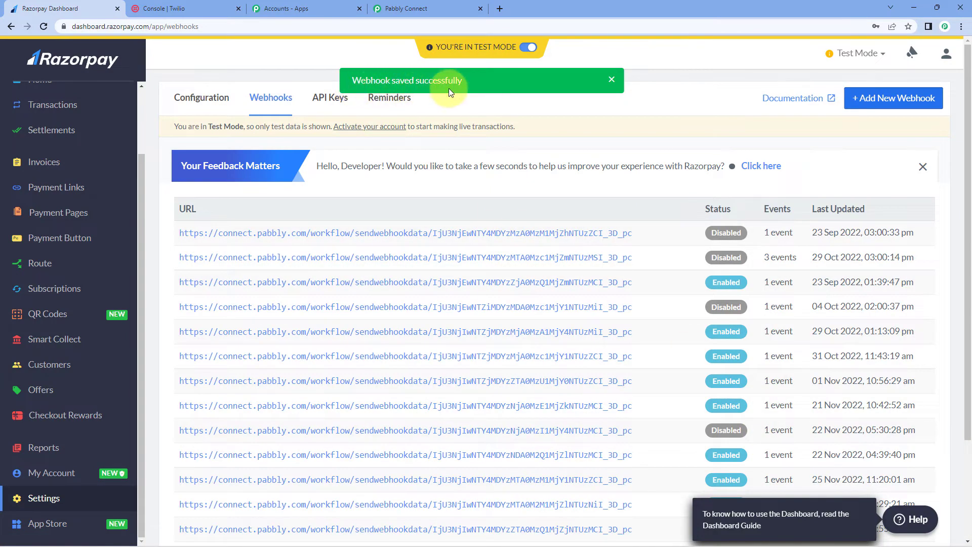
click(417, 9)
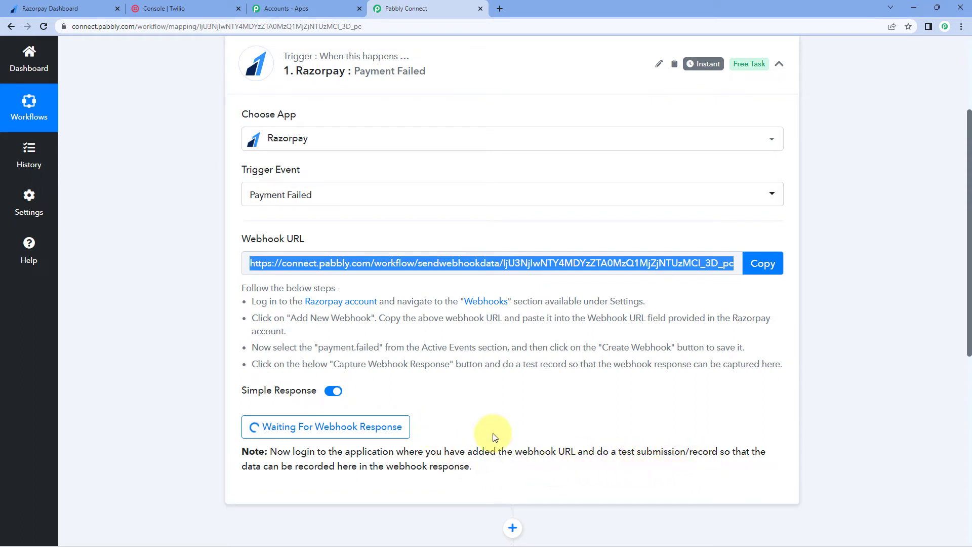
Open the Online PHP Course for Beginners payment page link in a new tab.
click(33, 6)
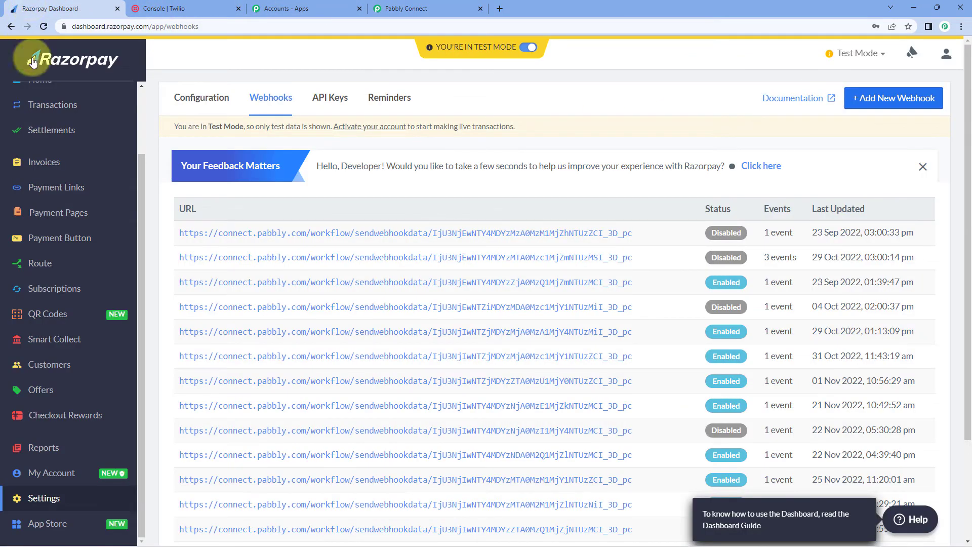
click(45, 215)
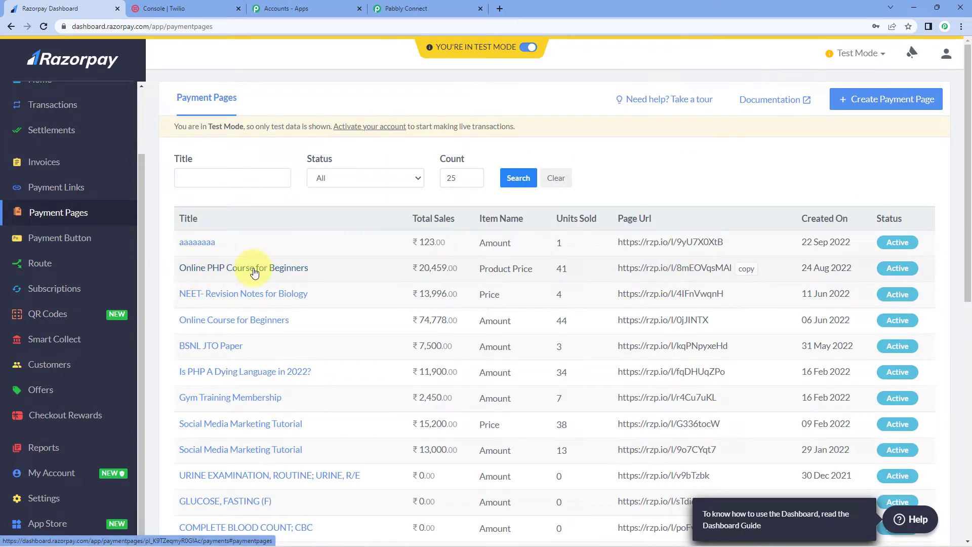
click(748, 269)
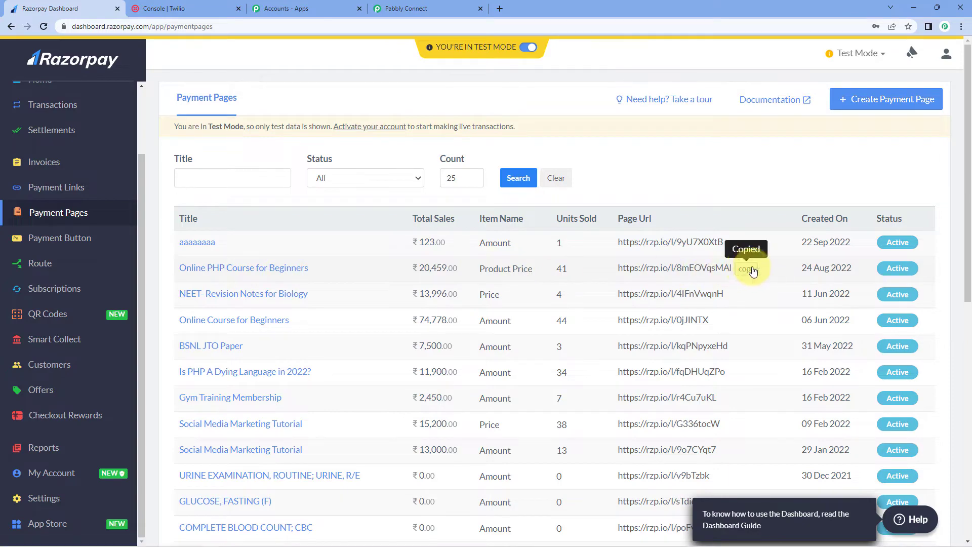
click(500, 8)
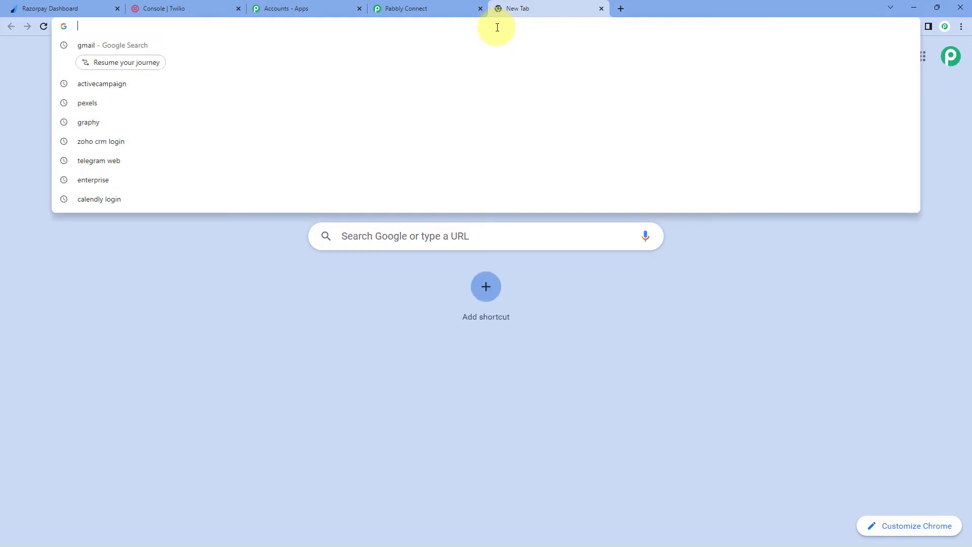
key(ctrl+v)
key(Return)
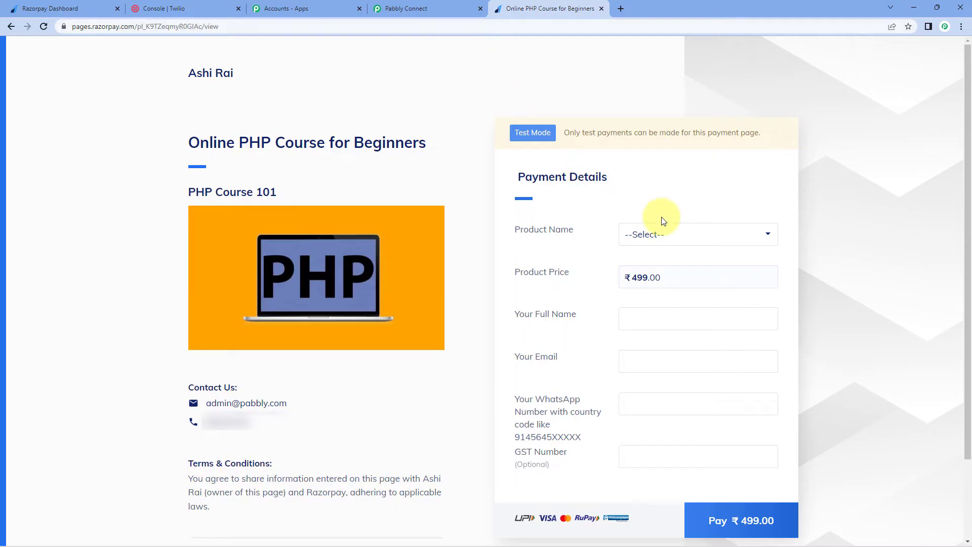
Select the Online PHP Course for Beginners product, enter the buyer's name, e-mail and WhatsApp number, and proceed to pay ₹499.
click(745, 239)
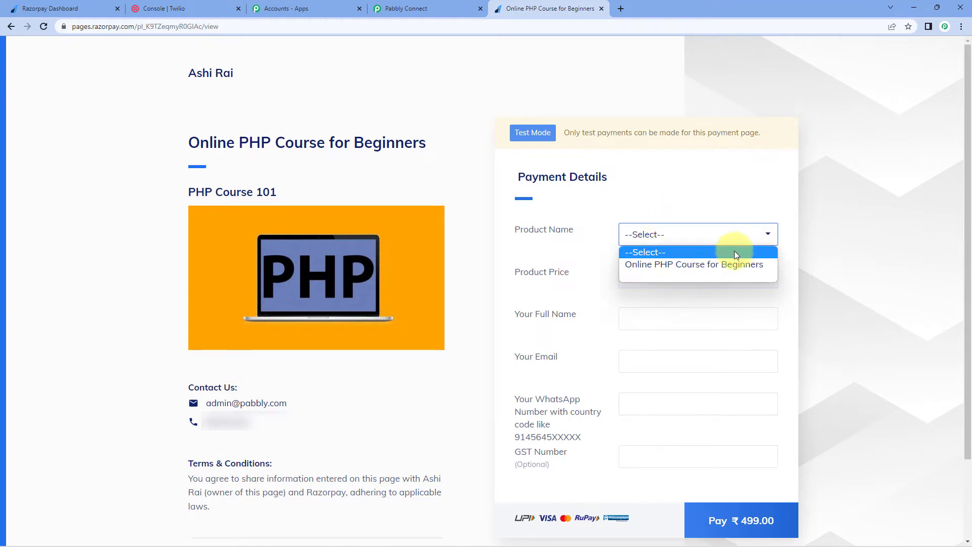
click(697, 264)
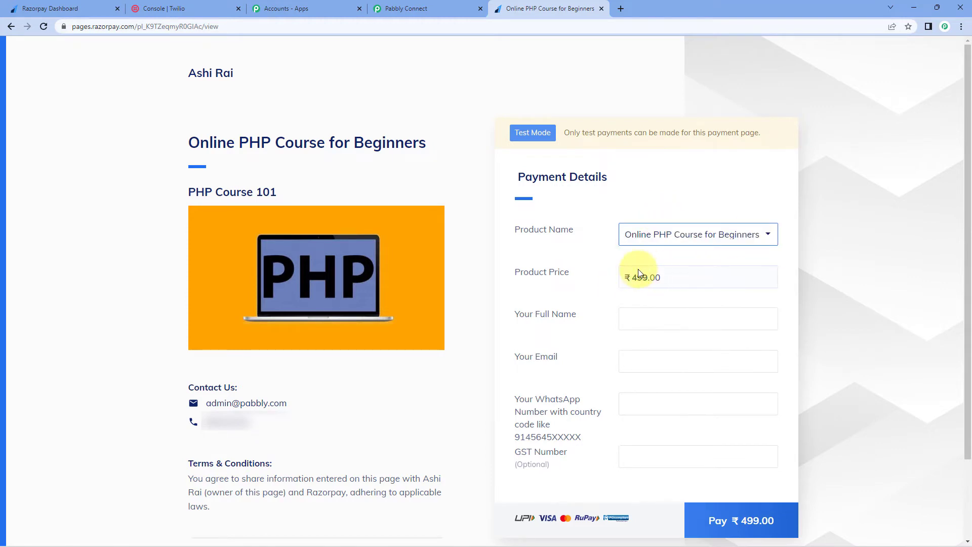
click(634, 316)
click(648, 317)
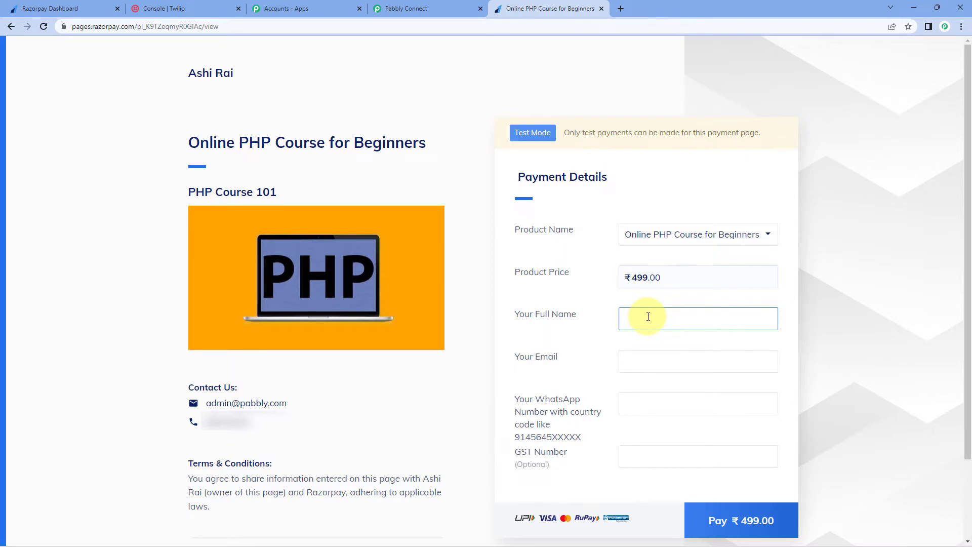
text(Demo User 123)
click(650, 354)
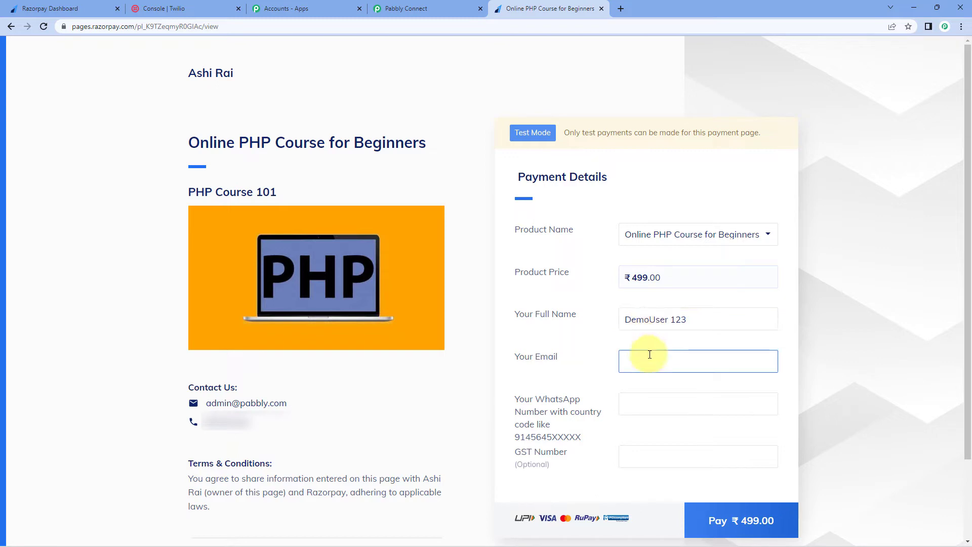
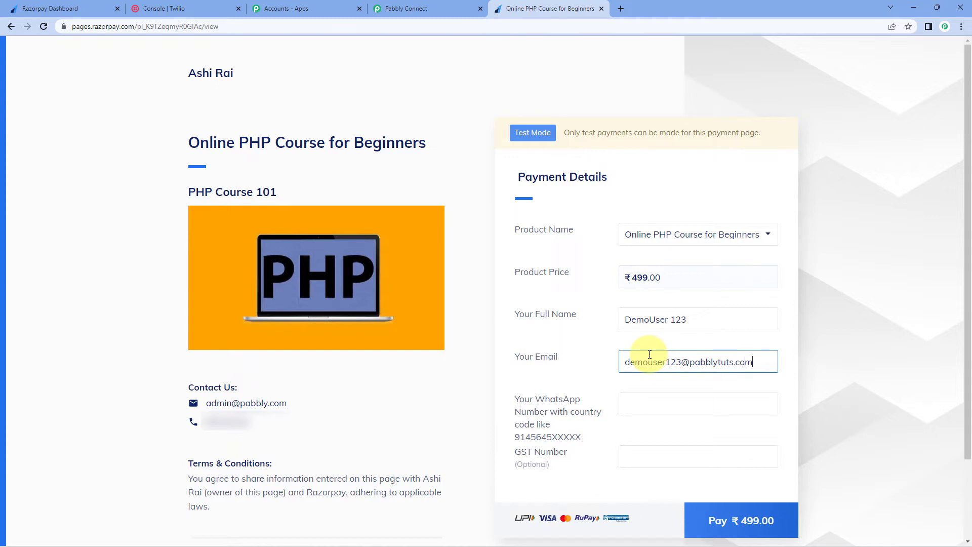
click(651, 393)
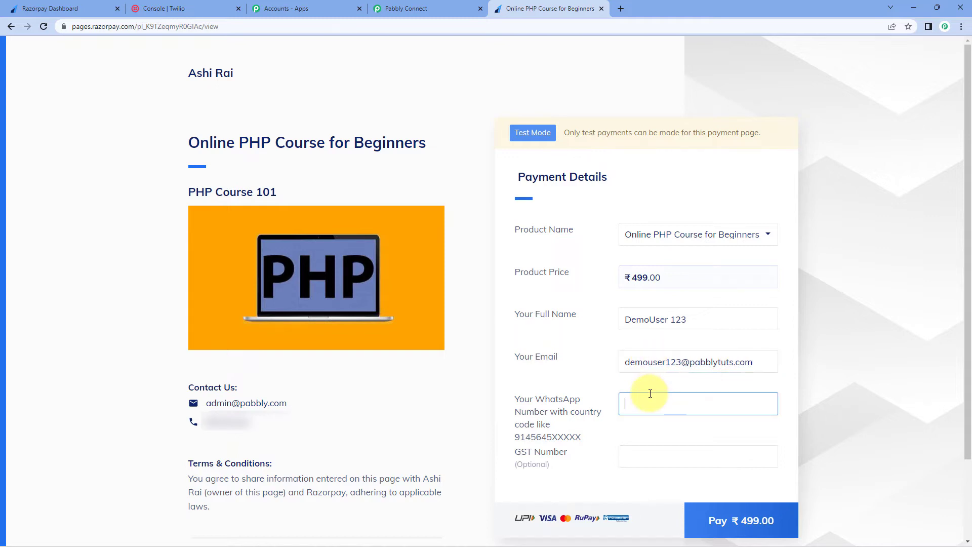
text(9111111111)
click(780, 525)
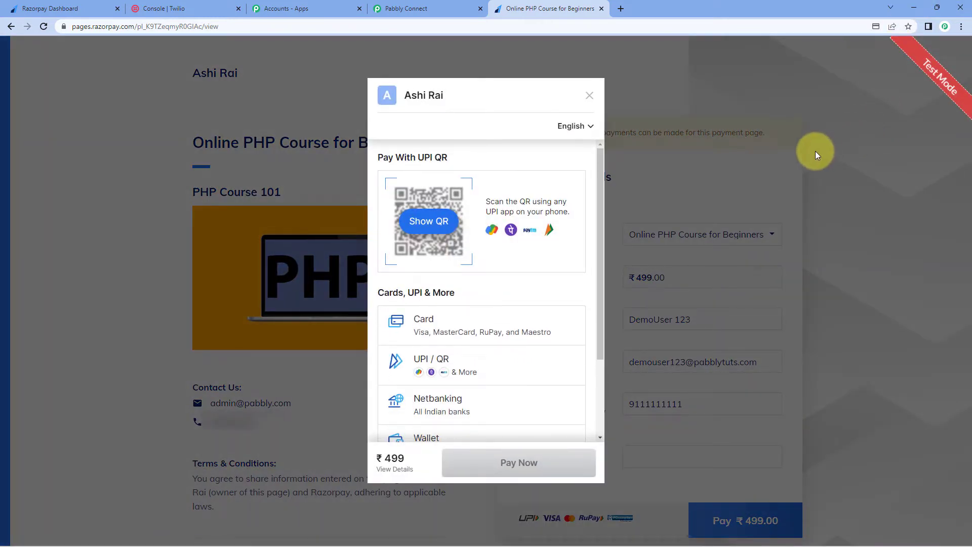
Pay by card, entering the test card's expiry date and CVV, and submit.
click(495, 321)
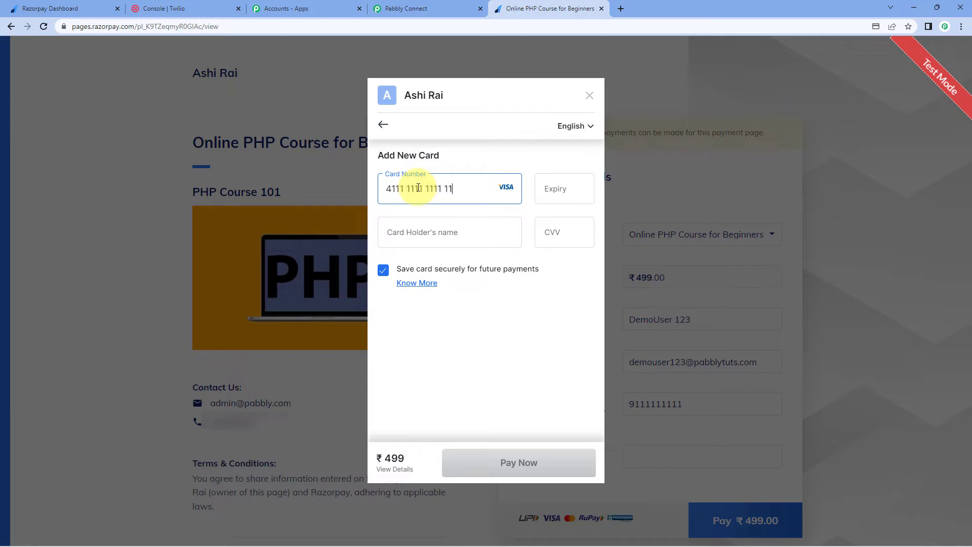
click(575, 187)
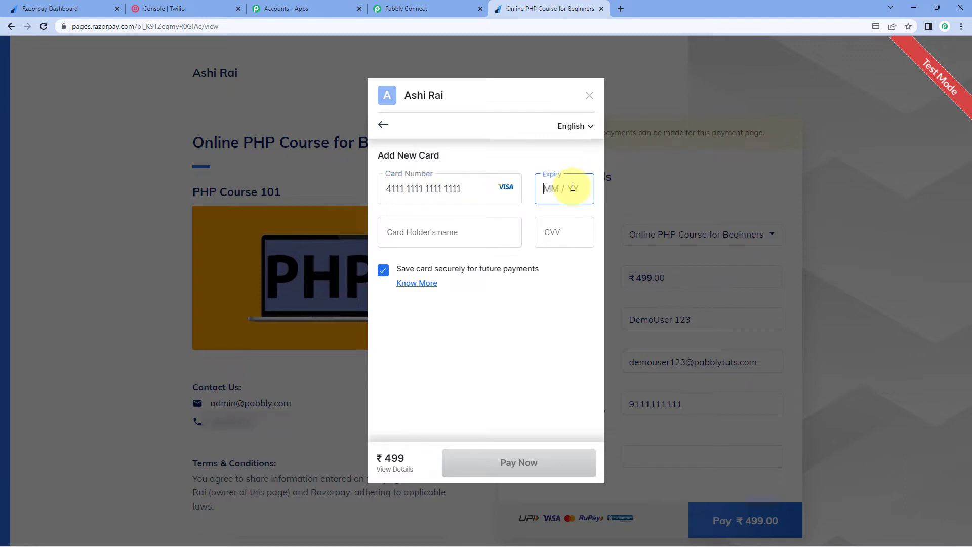
text(01 / 33)
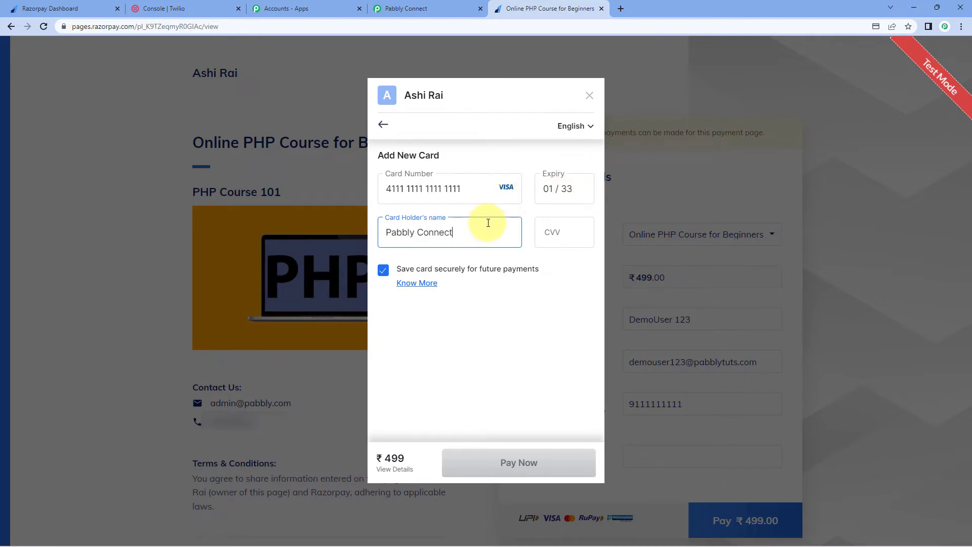
click(542, 230)
text(123)
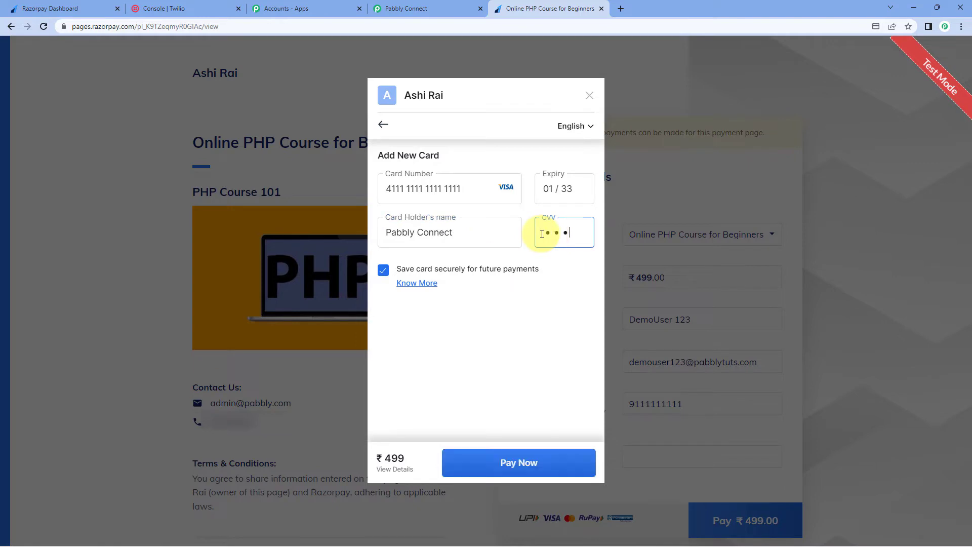
click(501, 461)
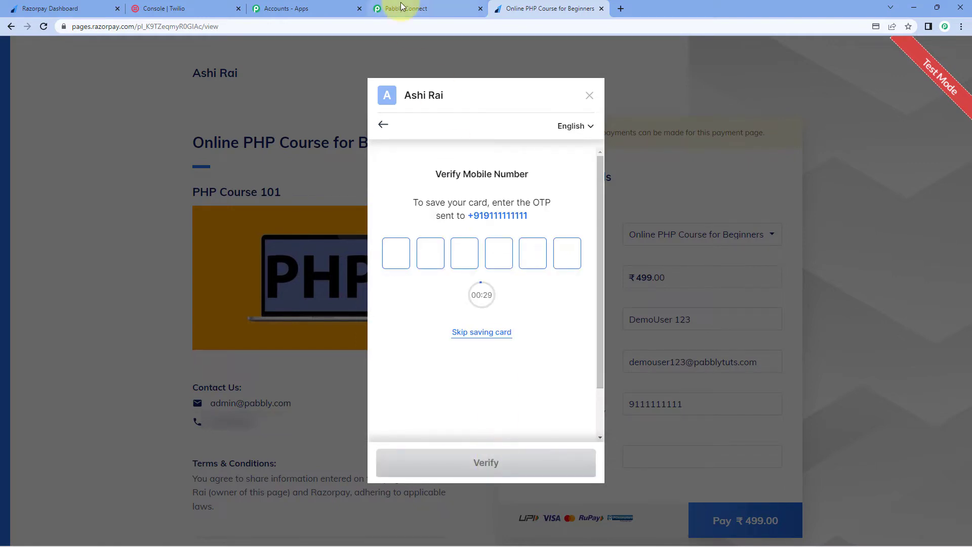
Skip saving the card and cancel the payment on the OTP page.
click(474, 333)
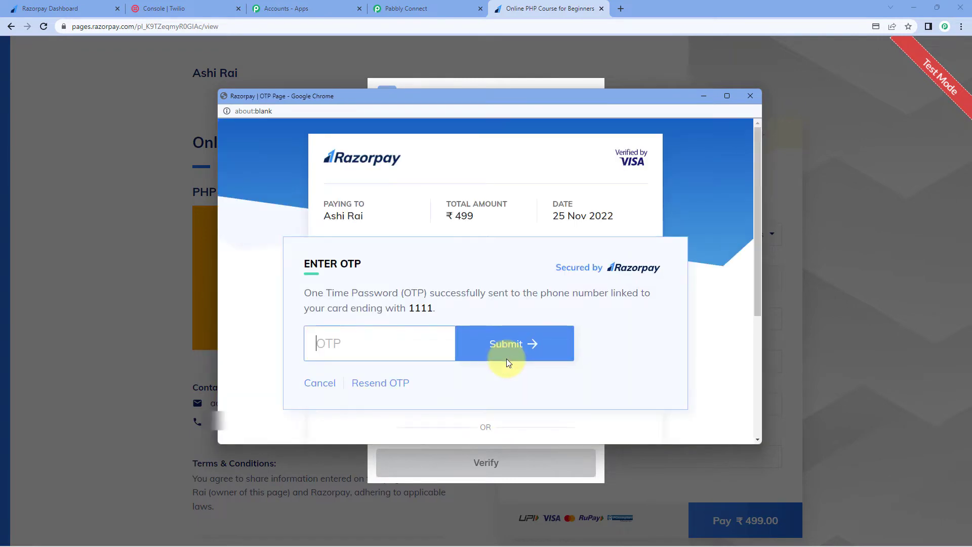
click(338, 355)
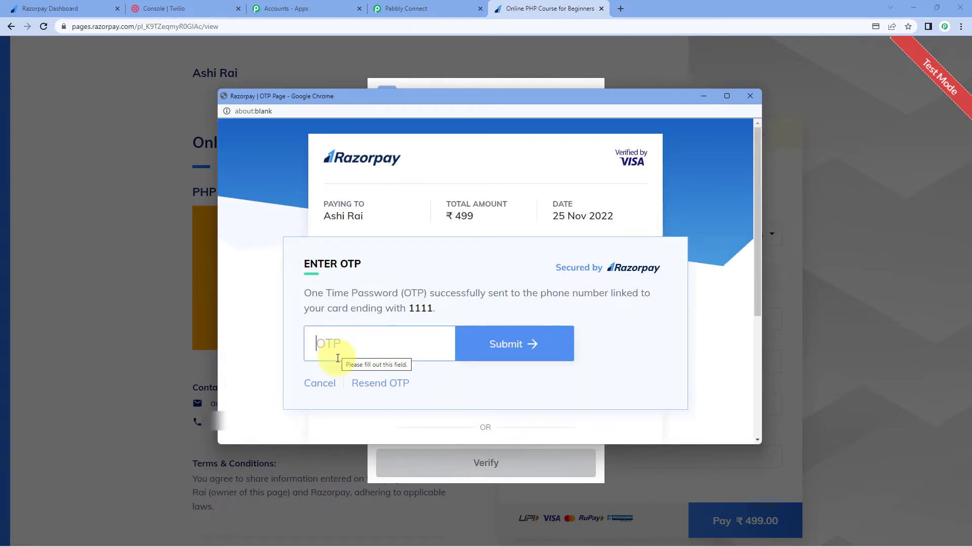
click(321, 384)
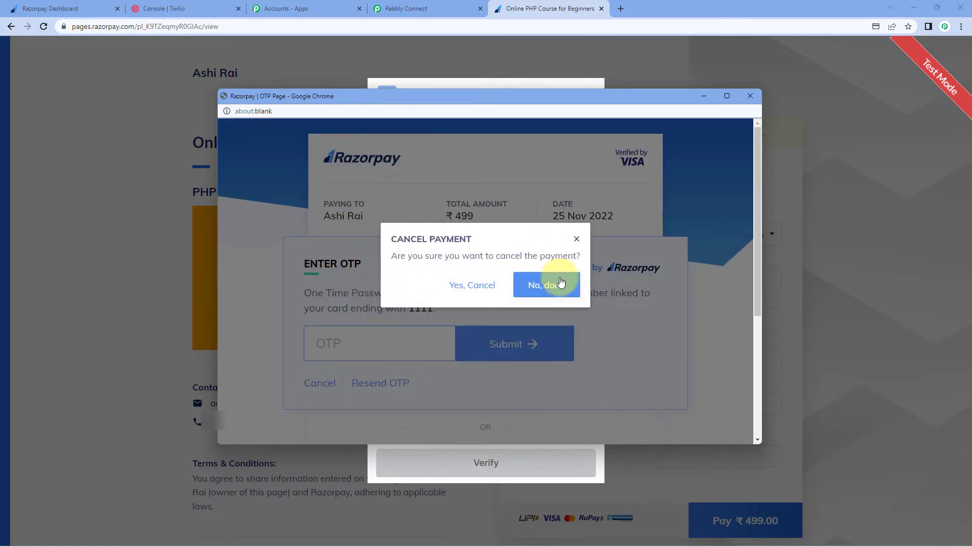
click(462, 287)
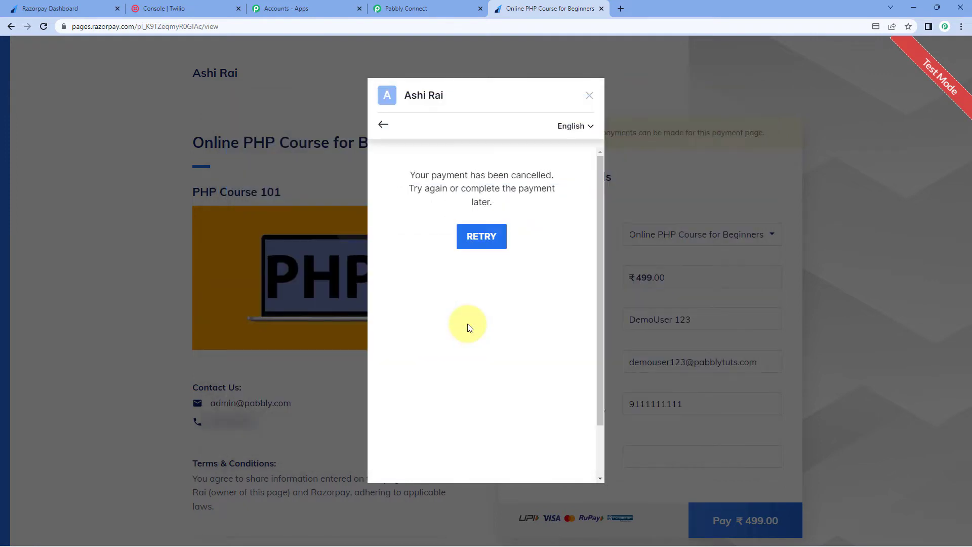
click(425, 5)
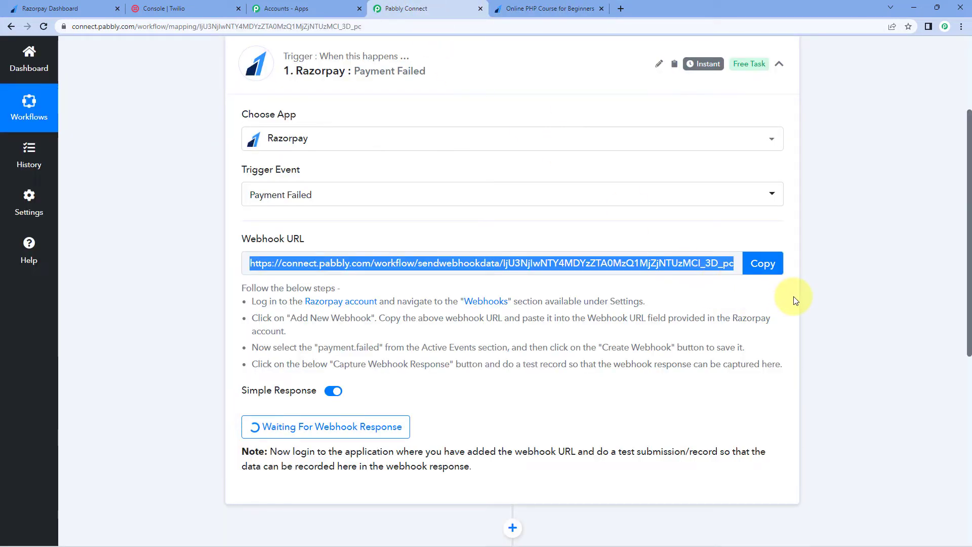
Review the captured response: failed status, payment_cancelled reason and BAD_REQUEST_ERROR description.
scroll(775, 304, down, 3)
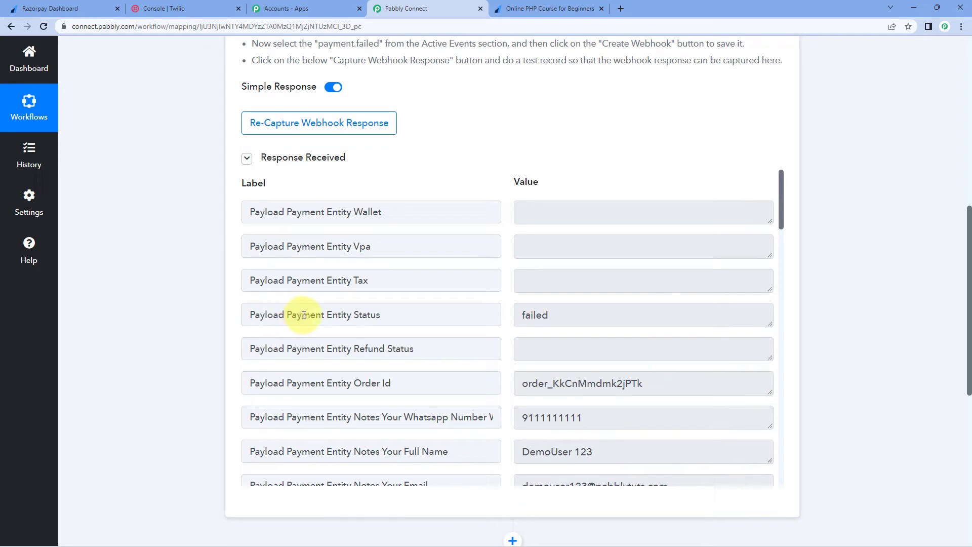
drag(567, 317, 519, 317)
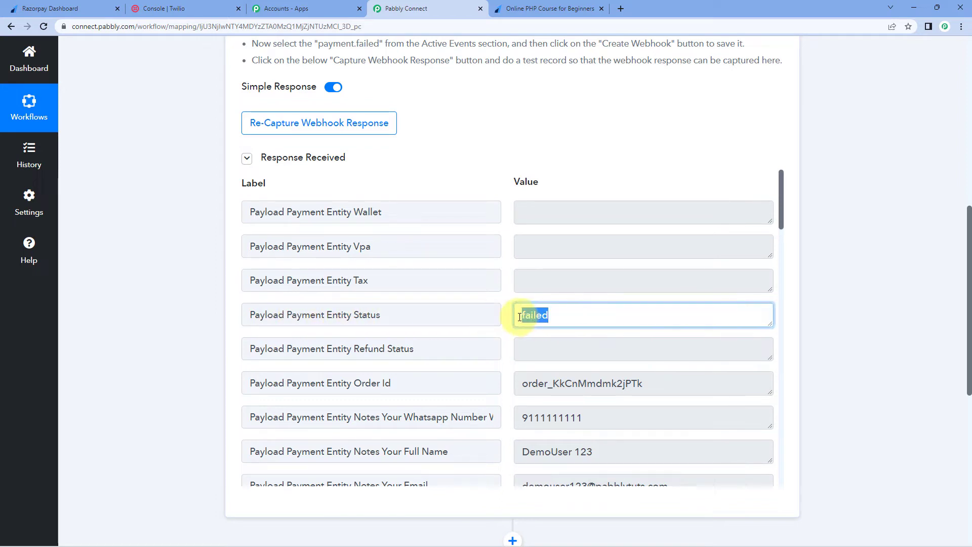
scroll(581, 369, down, 4)
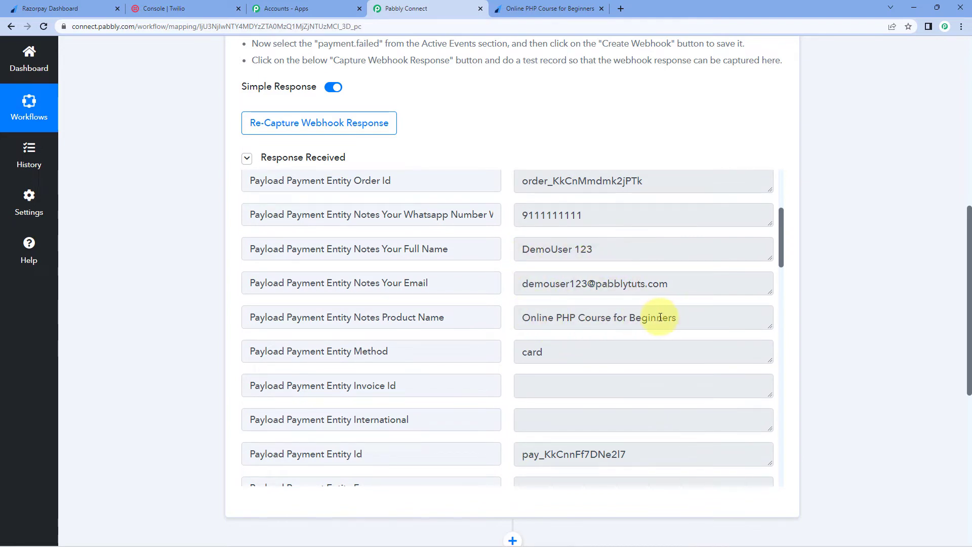
scroll(663, 317, down, 5)
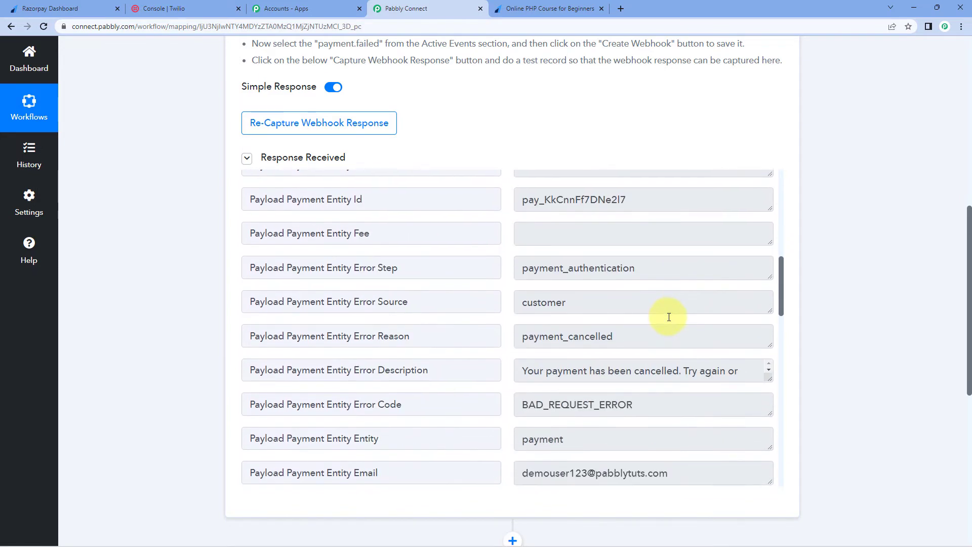
scroll(669, 317, down, 1)
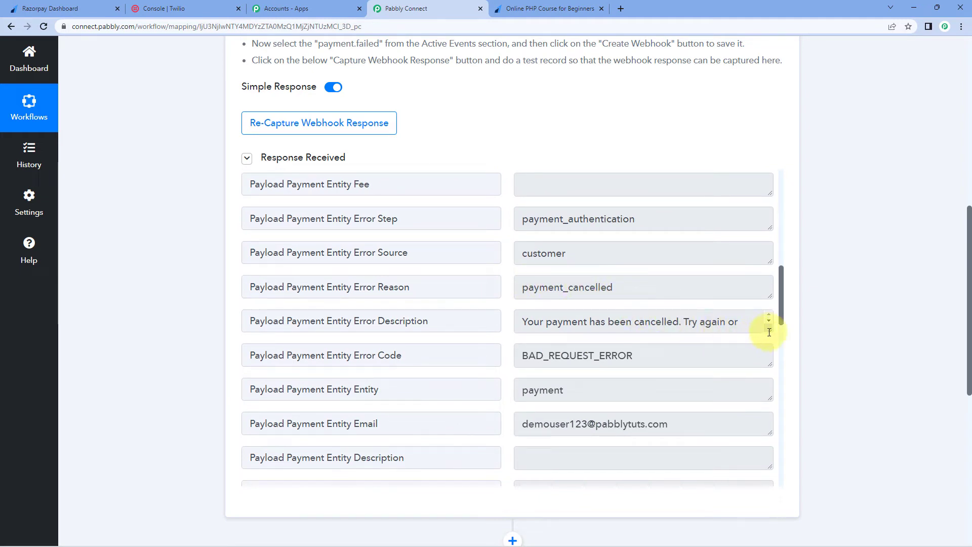
drag(769, 332, 769, 354)
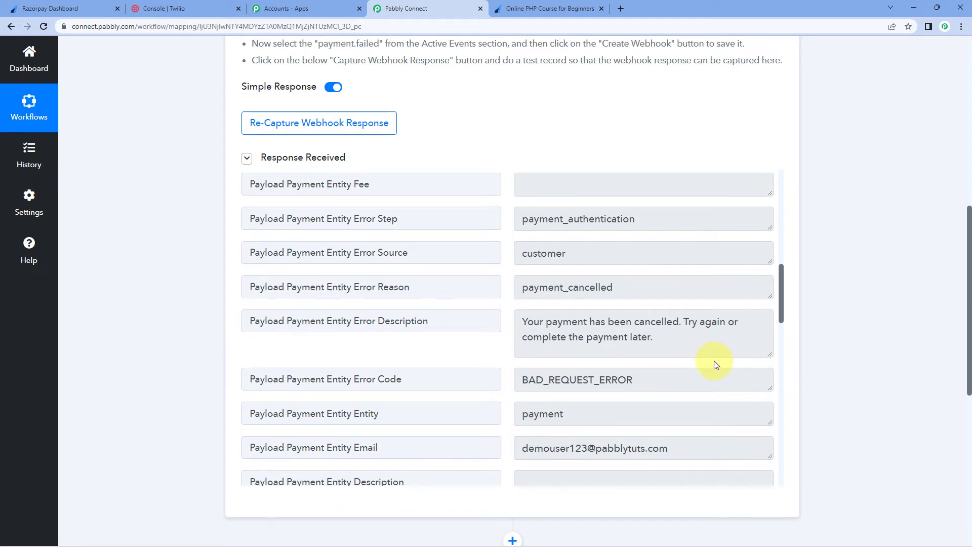
scroll(716, 365, down, 5)
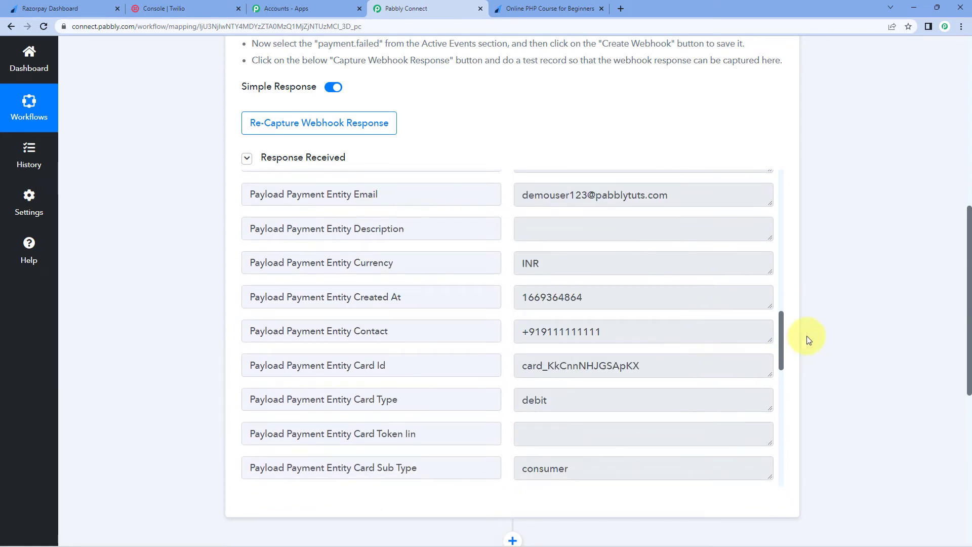
scroll(825, 324, down, 6)
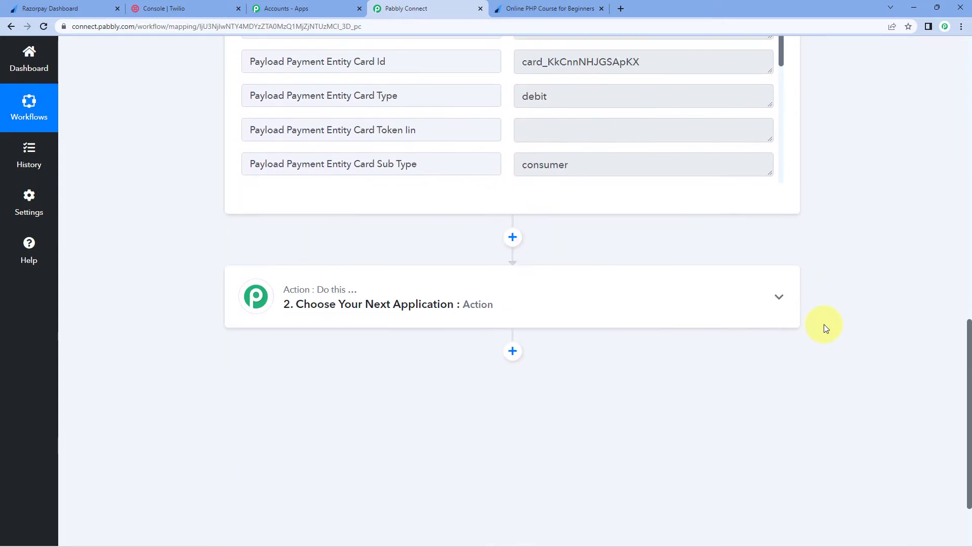
Set the next action to Twilio's Send SMS Message.
mouse_move(652, 312)
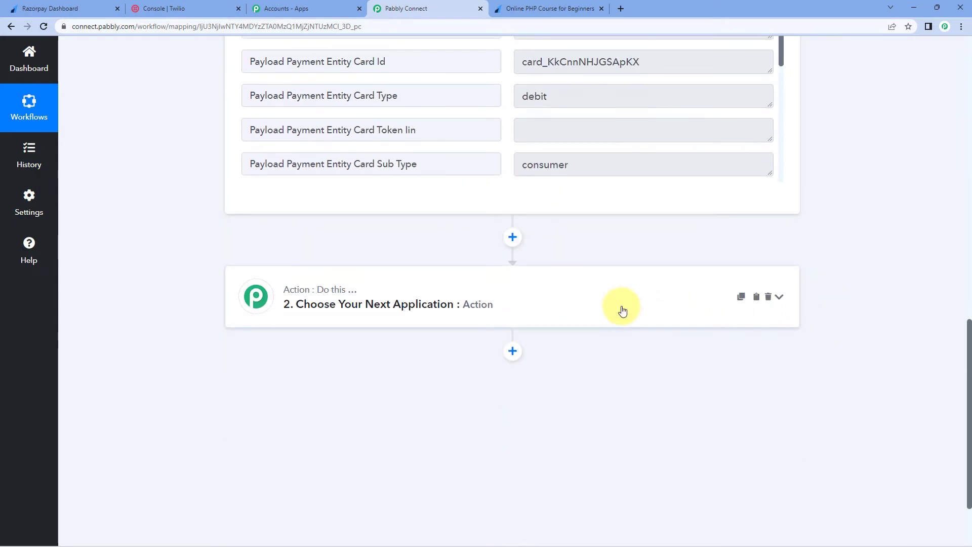
click(411, 299)
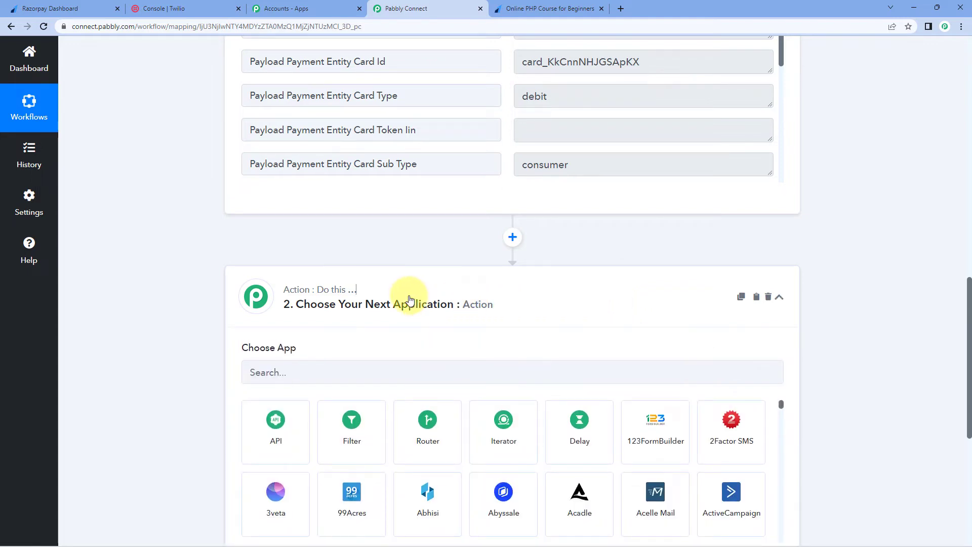
click(366, 373)
text(twilio)
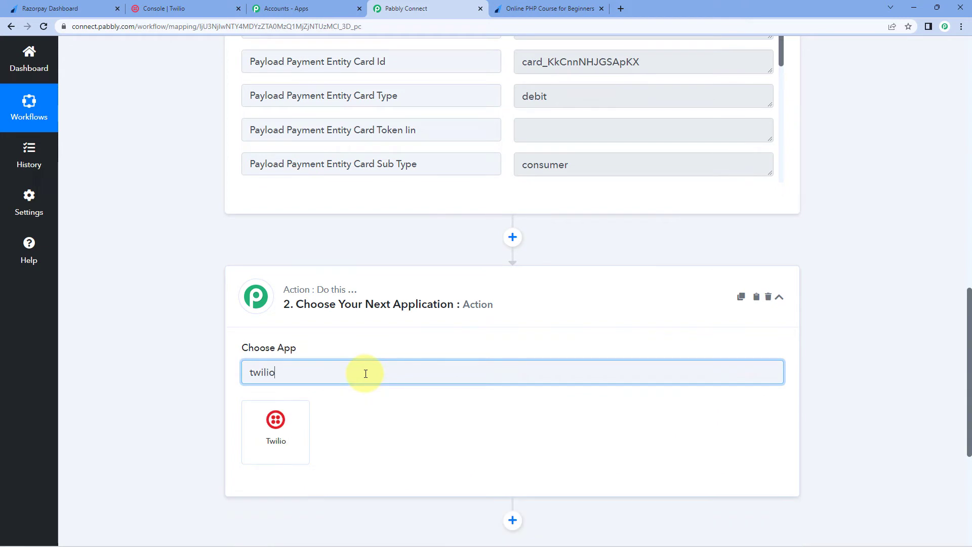
click(274, 433)
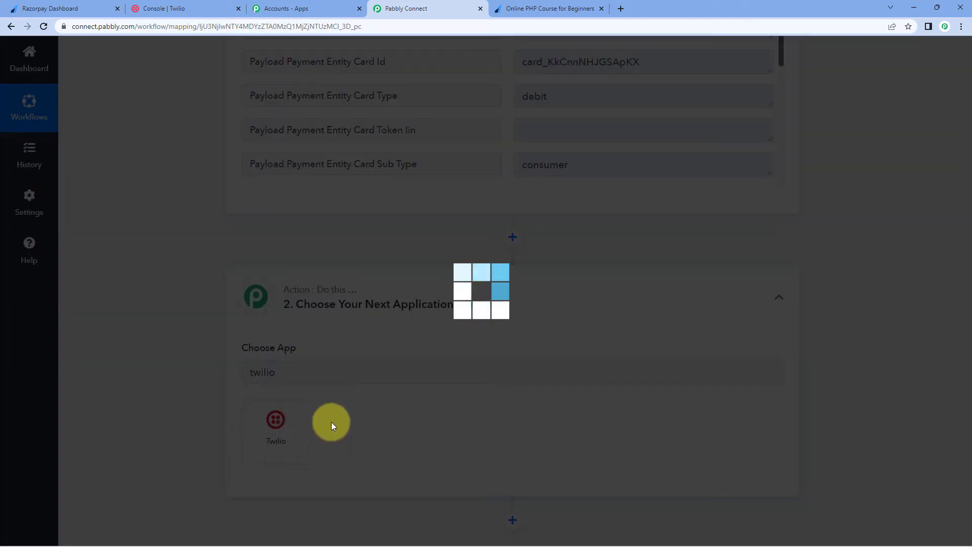
click(280, 431)
click(284, 216)
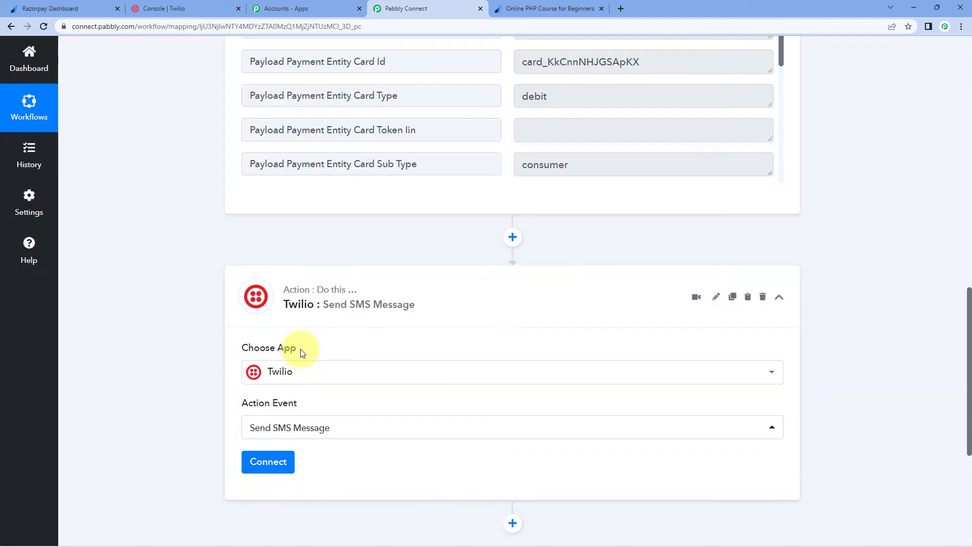
Choose to add a new Twilio connection and switch to the Twilio Console.
click(267, 462)
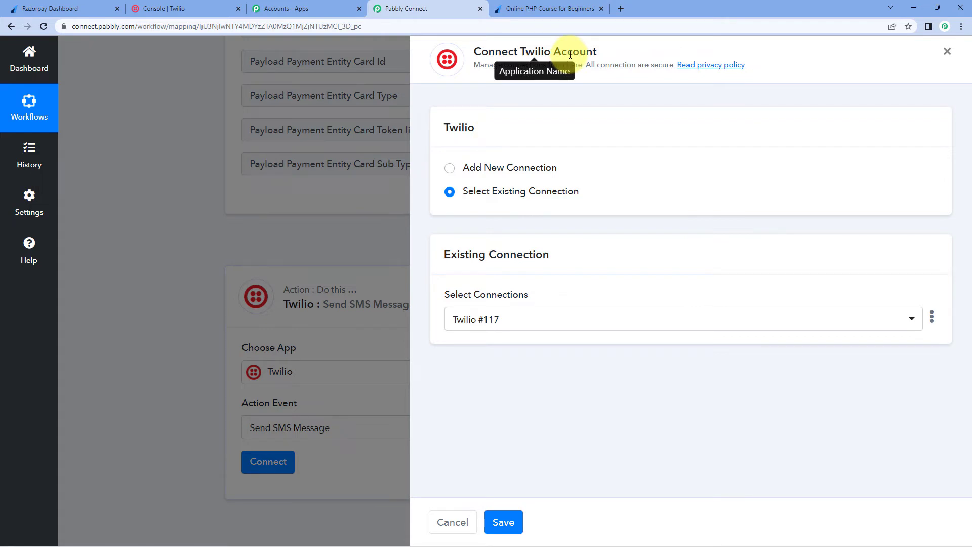
click(450, 174)
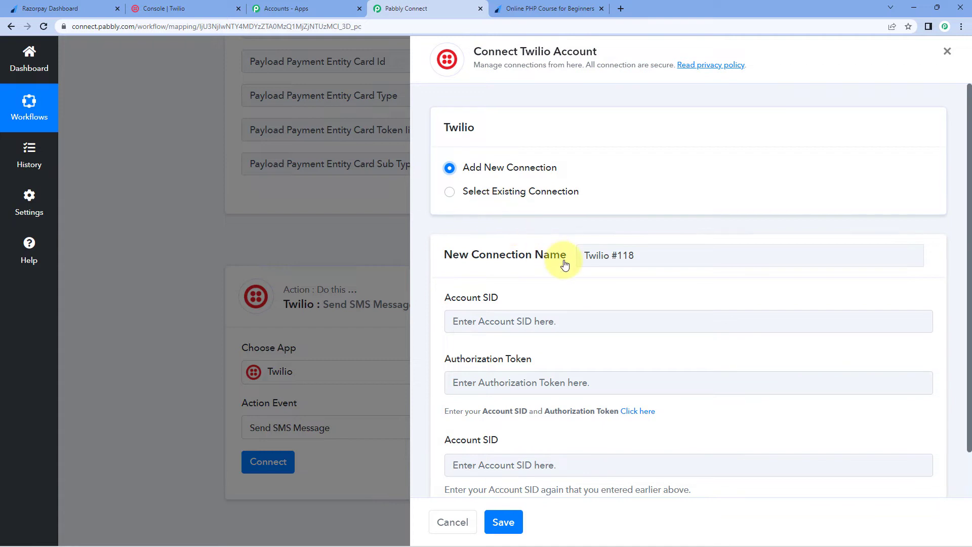
scroll(562, 265, down, 1)
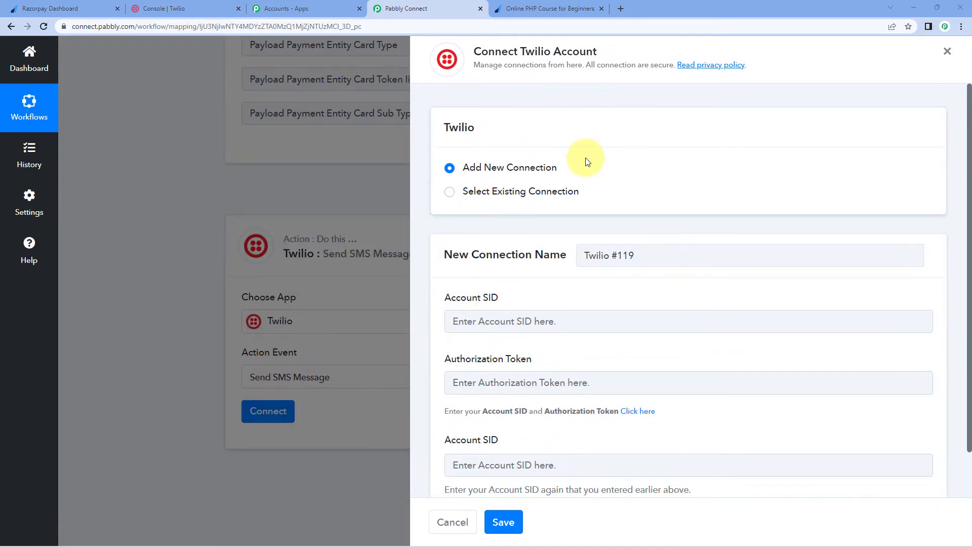
click(187, 8)
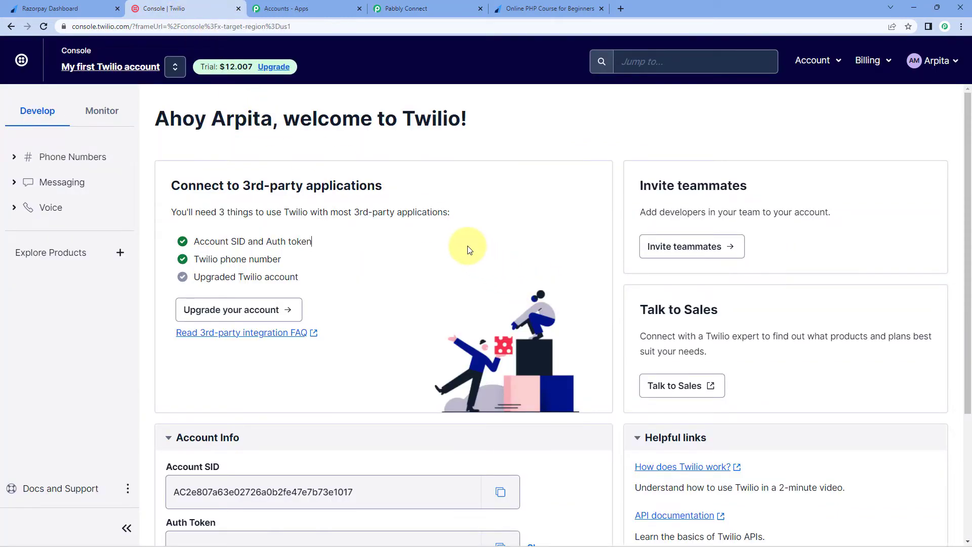
Copy the Account SID from Twilio Console's Account Info section.
scroll(468, 248, down, 3)
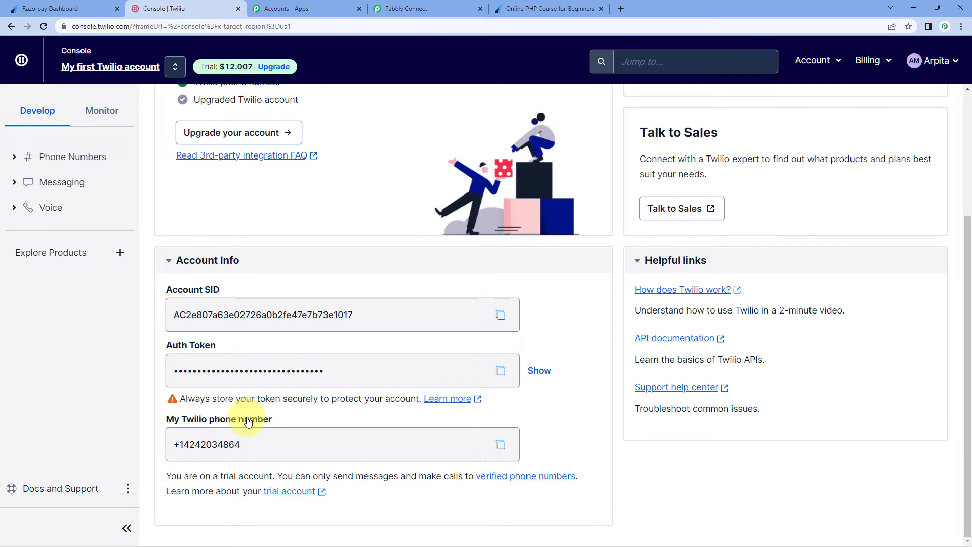
click(500, 315)
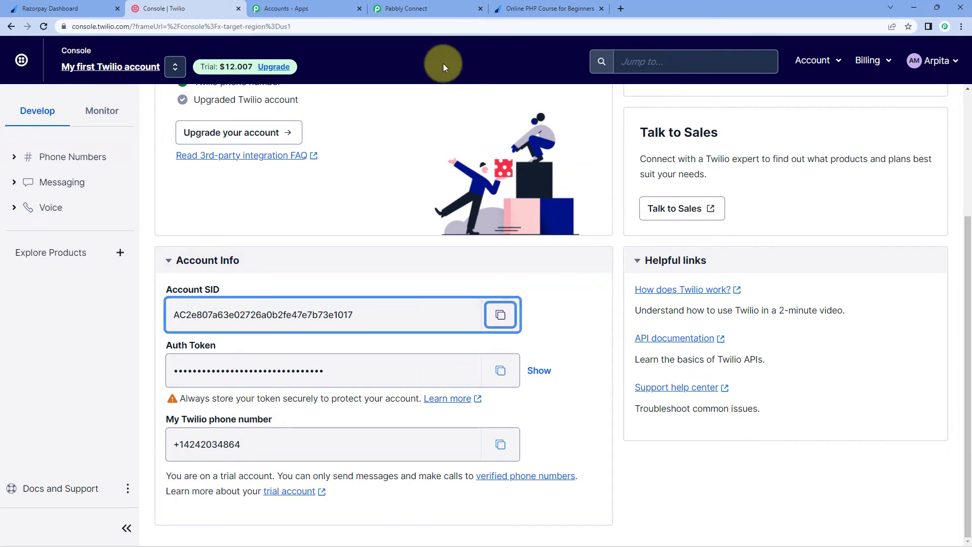
click(410, 11)
Paste the Account SID into both Account SID fields of the Twilio connection form.
click(554, 322)
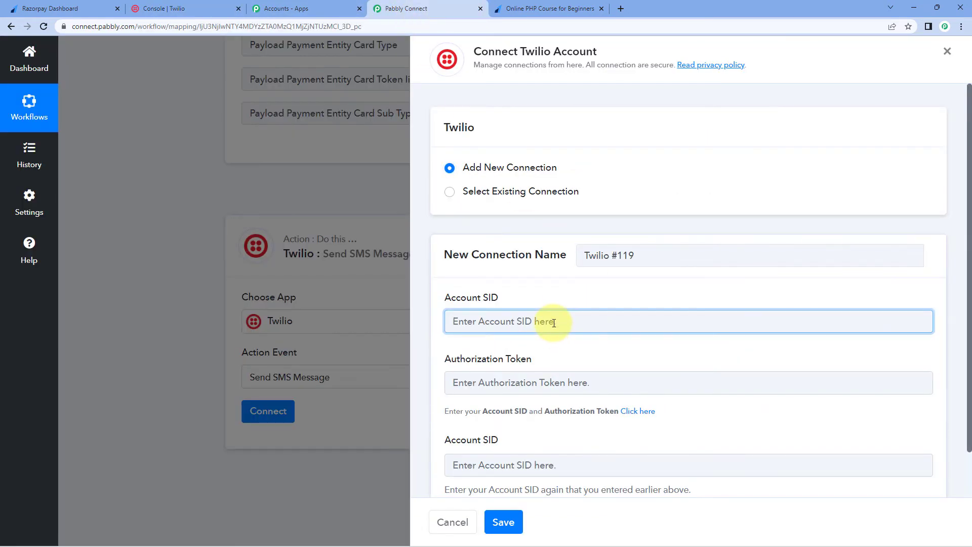
key(ctrl+v)
click(521, 464)
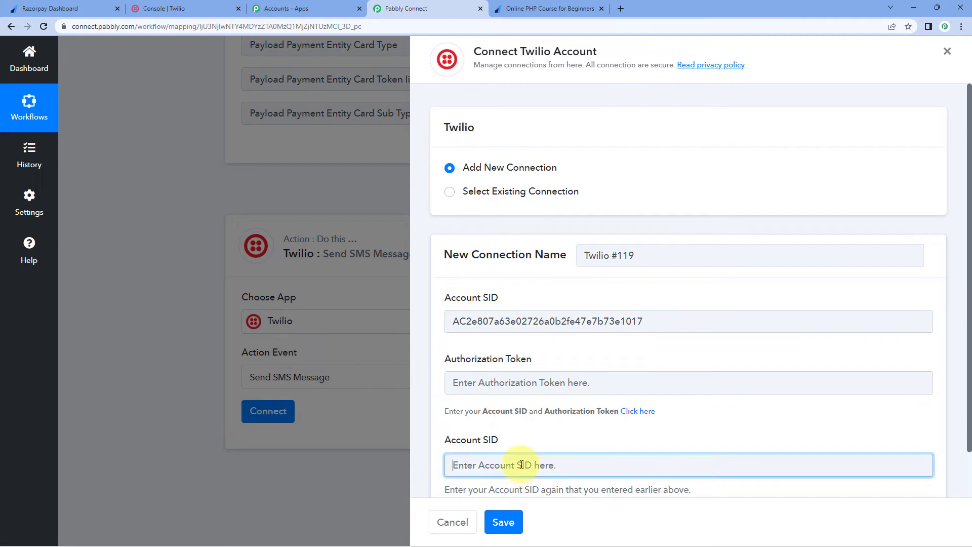
text(v)
key(BackSpace)
key(ctrl+v)
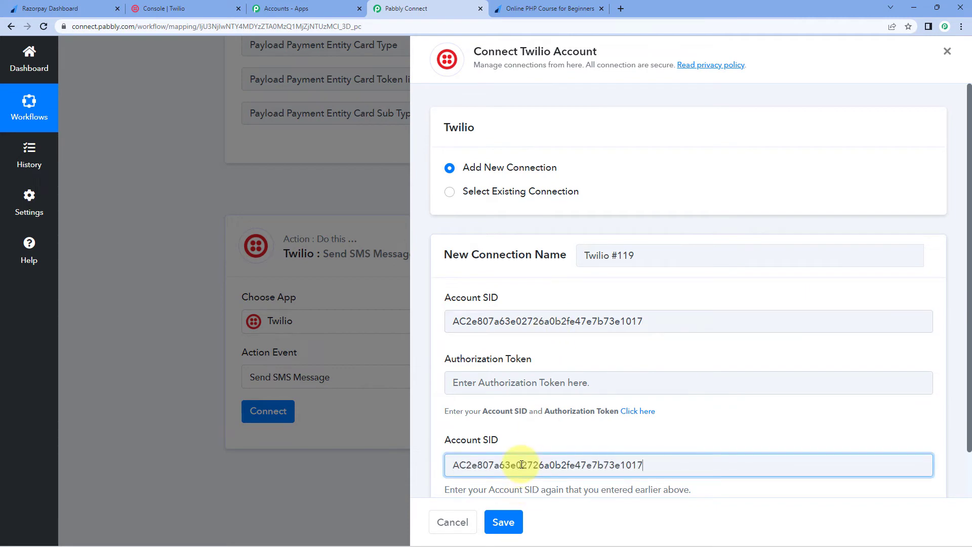
Fill the Authorization Token with Twilio's auth token and save the connection.
click(195, 9)
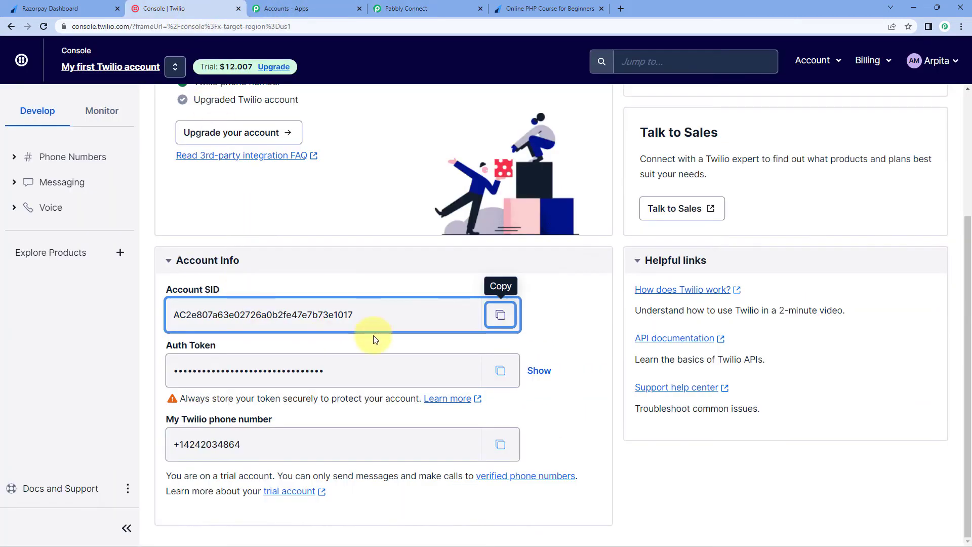
click(504, 370)
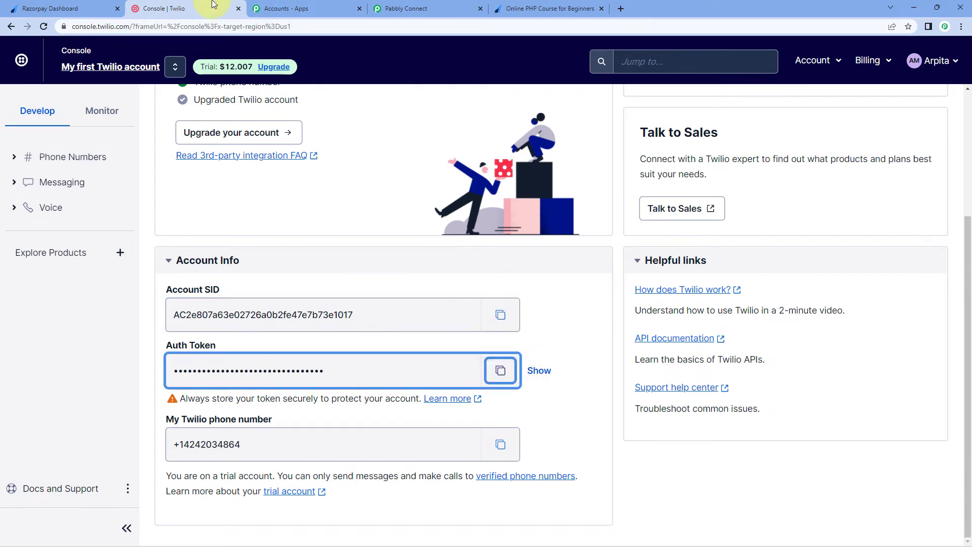
click(434, 7)
click(487, 382)
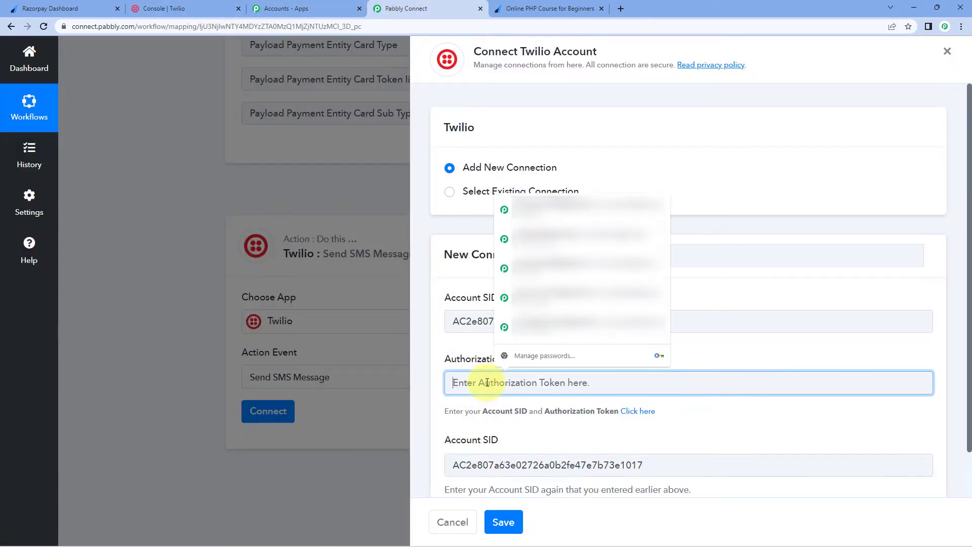
key(ctrl+v)
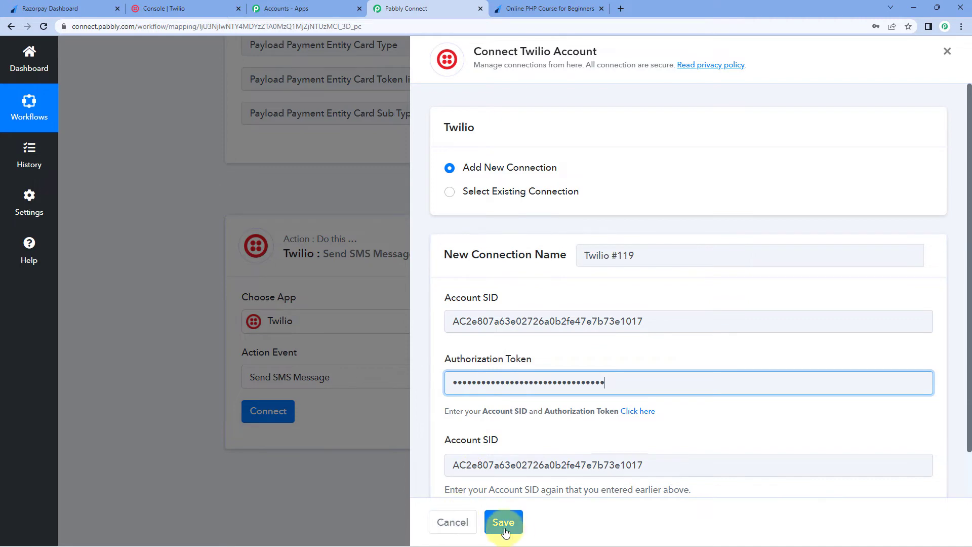
click(503, 522)
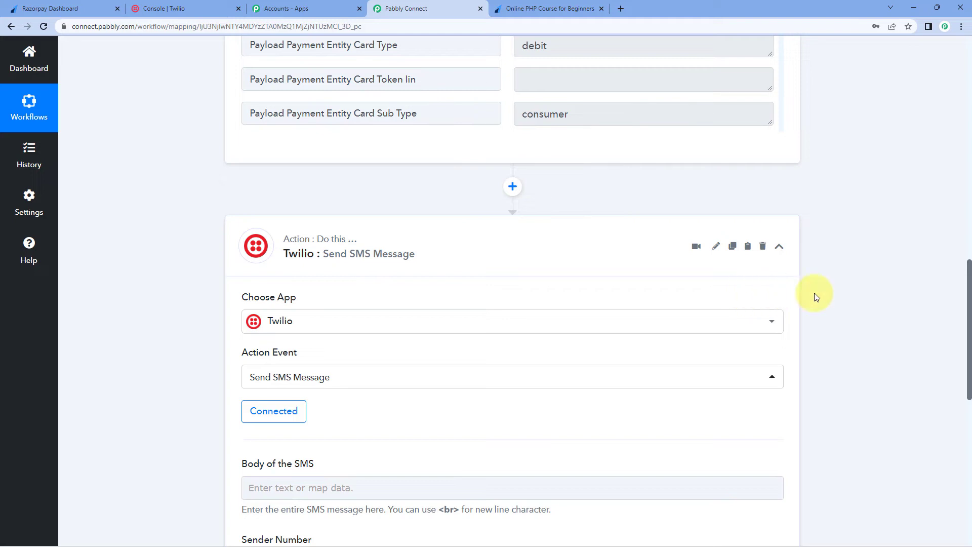
Write the SMS body as 'Dear ' plus the mapped Razorpay Full Name, followed by the pasted failed-payment message.
scroll(811, 296, down, 5)
click(281, 229)
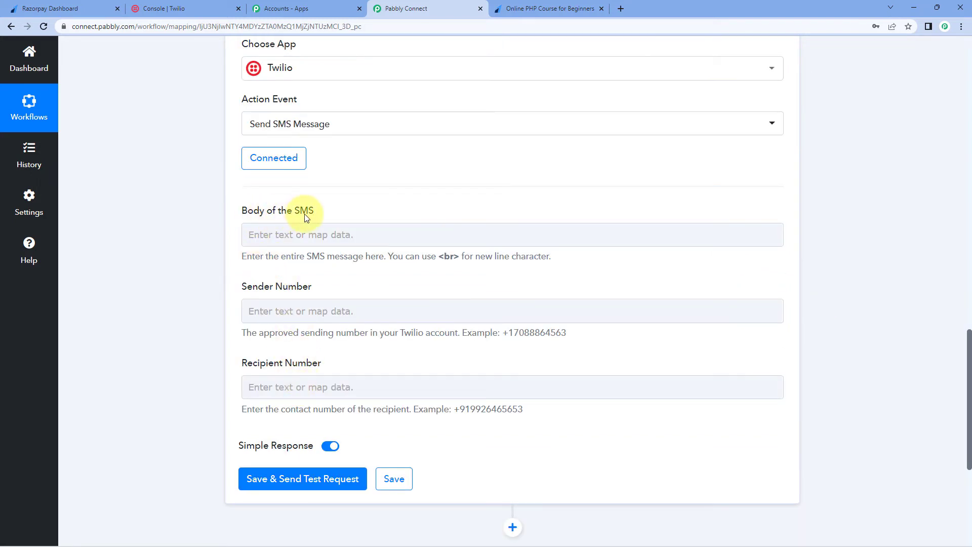
click(305, 233)
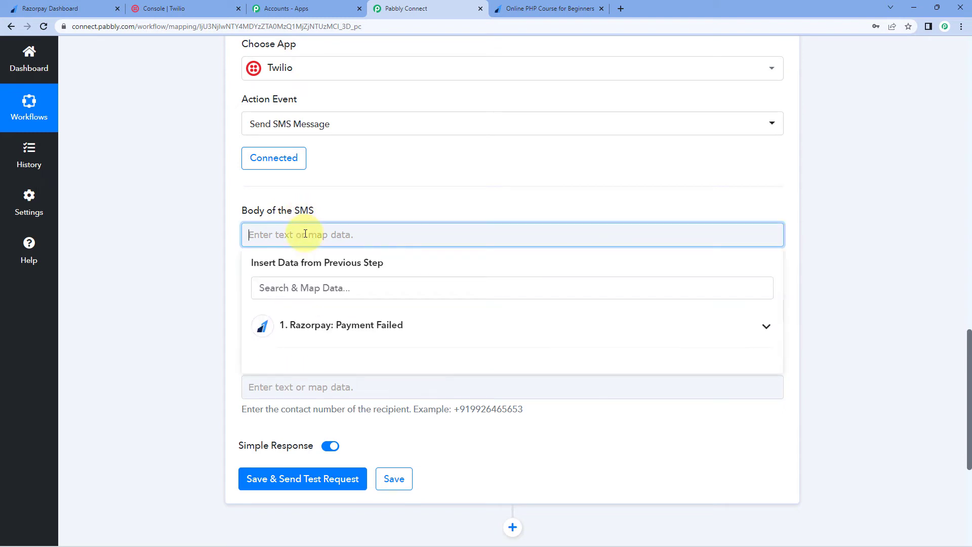
text(Dea)
text(r)
click(299, 329)
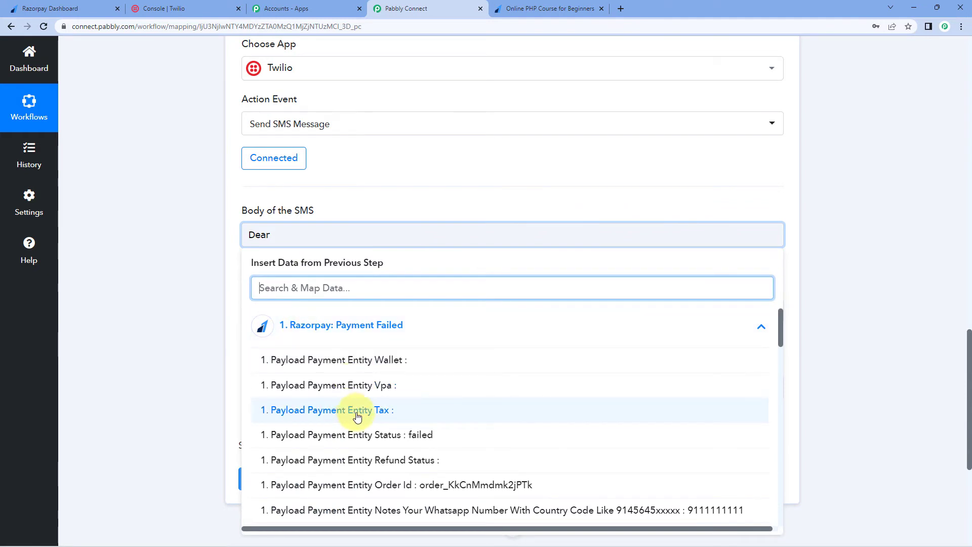
scroll(357, 416, down, 2)
click(404, 434)
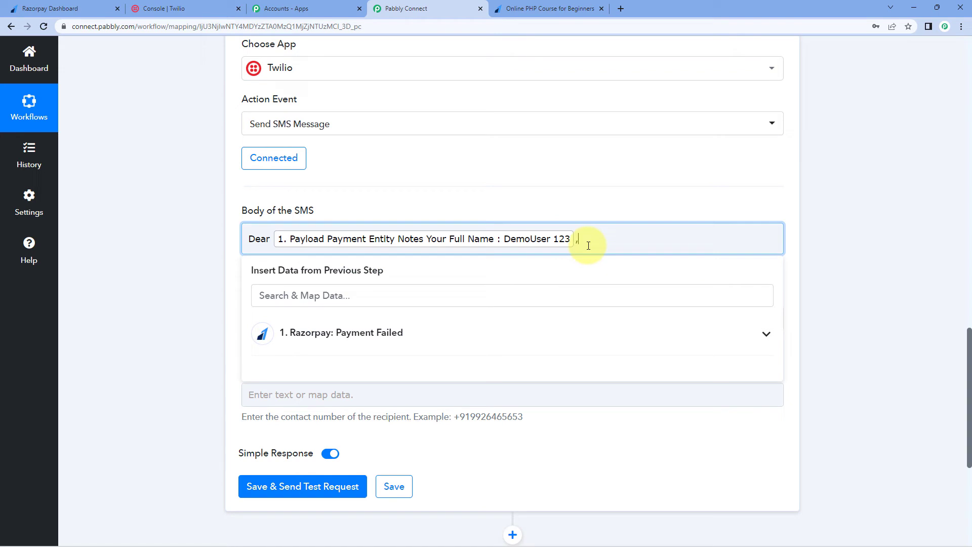
key(Return)
key(ctrl+v)
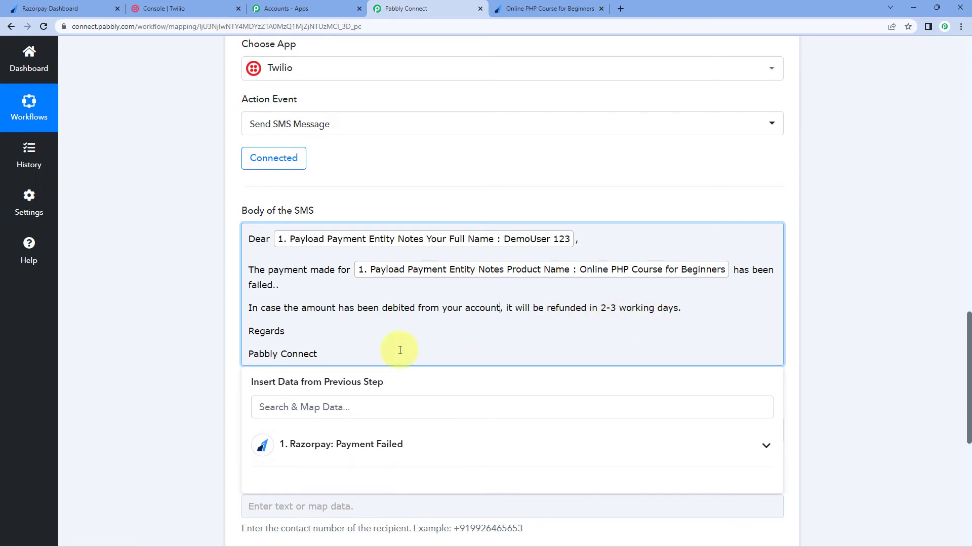
click(185, 314)
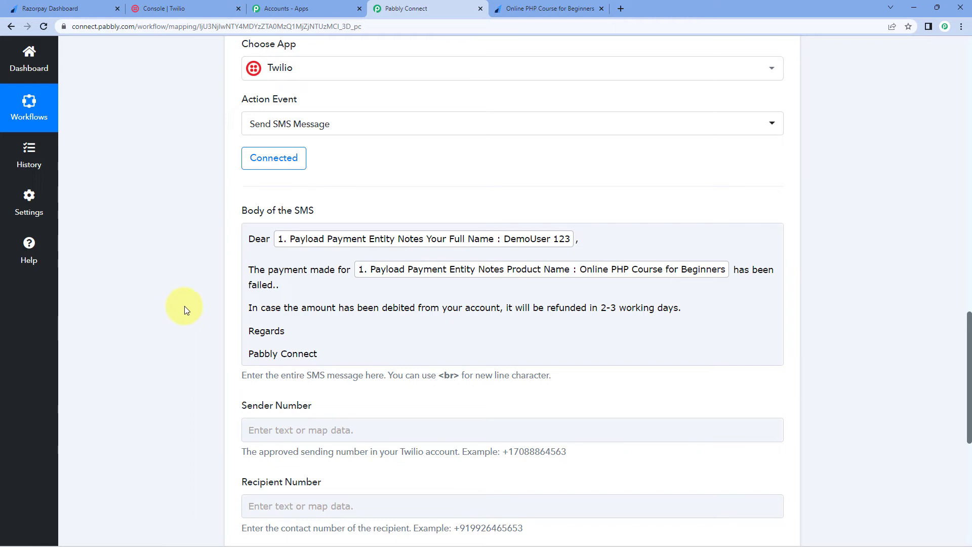
Set the Sender Number to the phone number copied from Twilio's Account Info.
scroll(184, 305, down, 2)
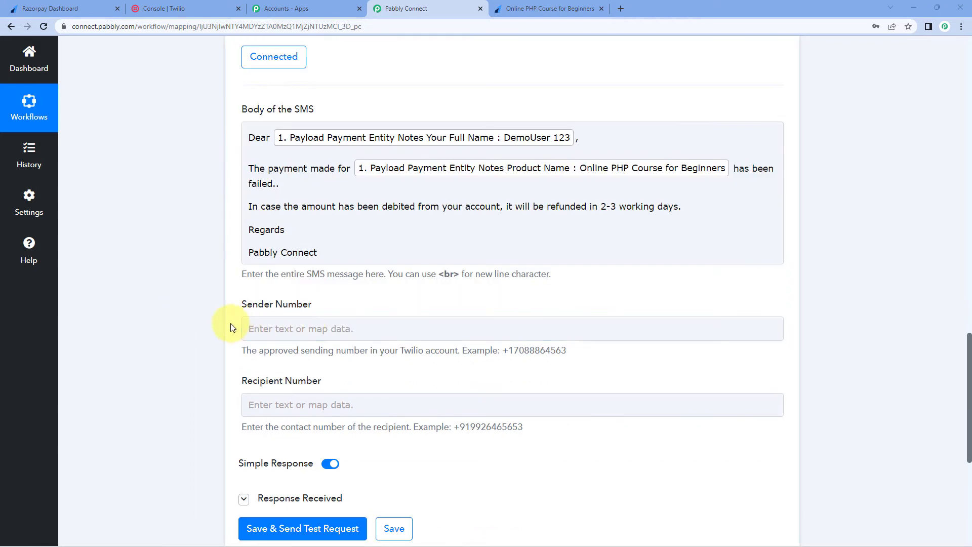
click(283, 322)
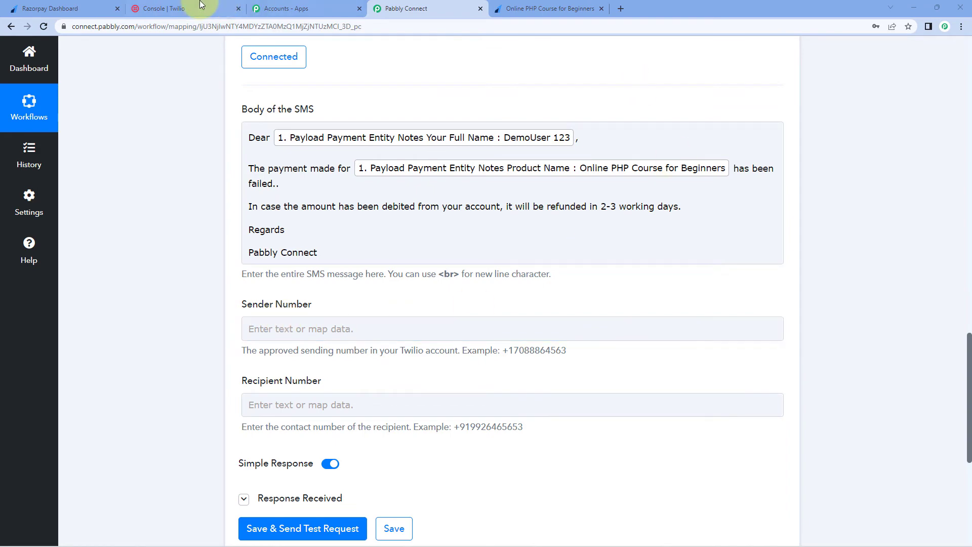
click(183, 6)
scroll(497, 328, down, 3)
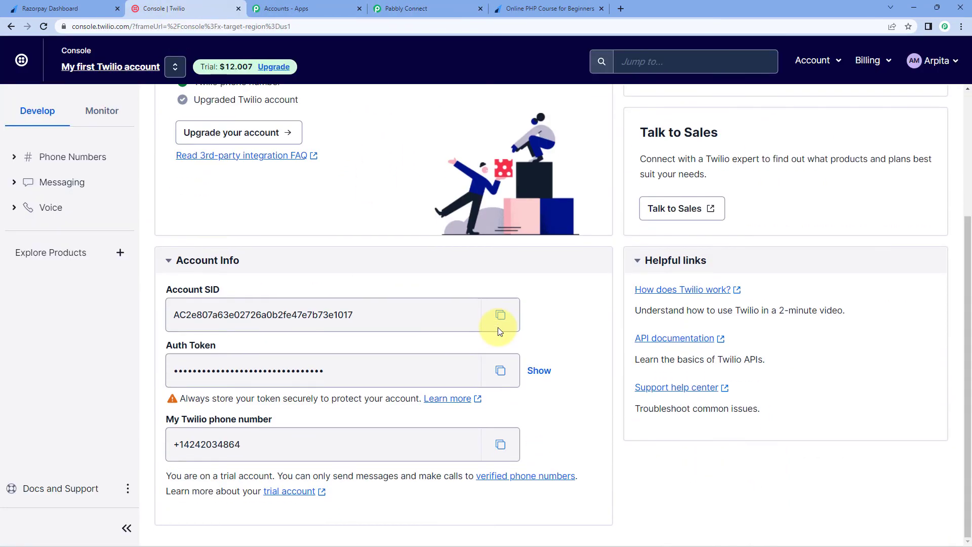
click(500, 444)
click(405, 9)
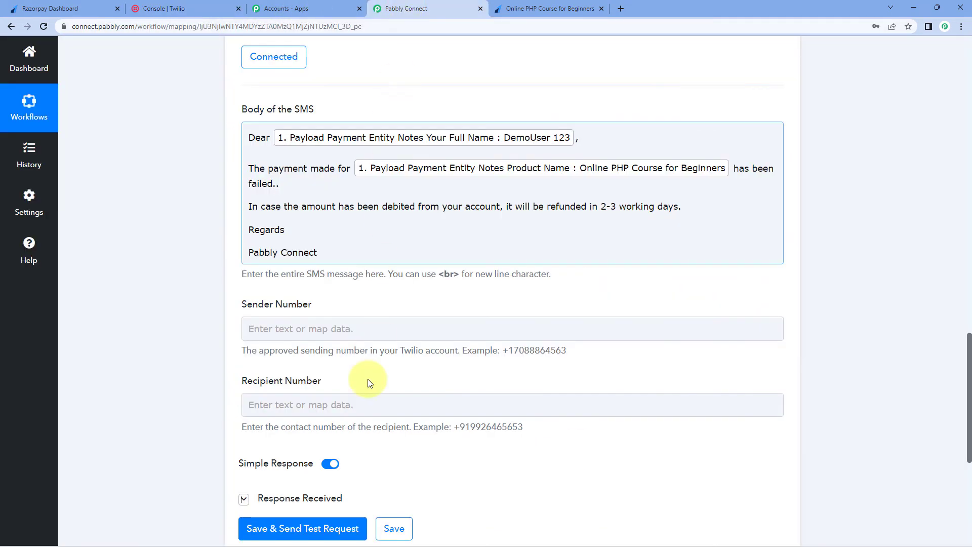
click(345, 330)
key(ctrl+v)
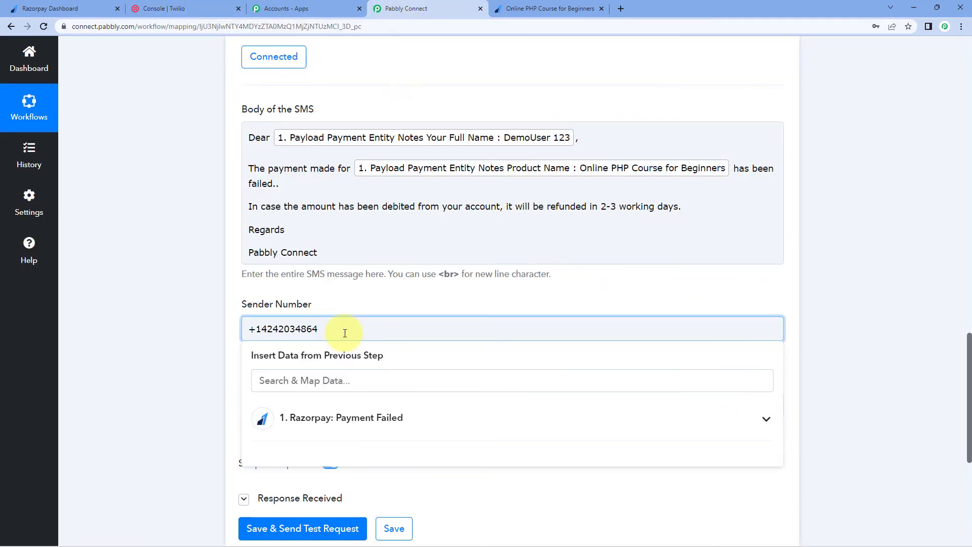
click(199, 360)
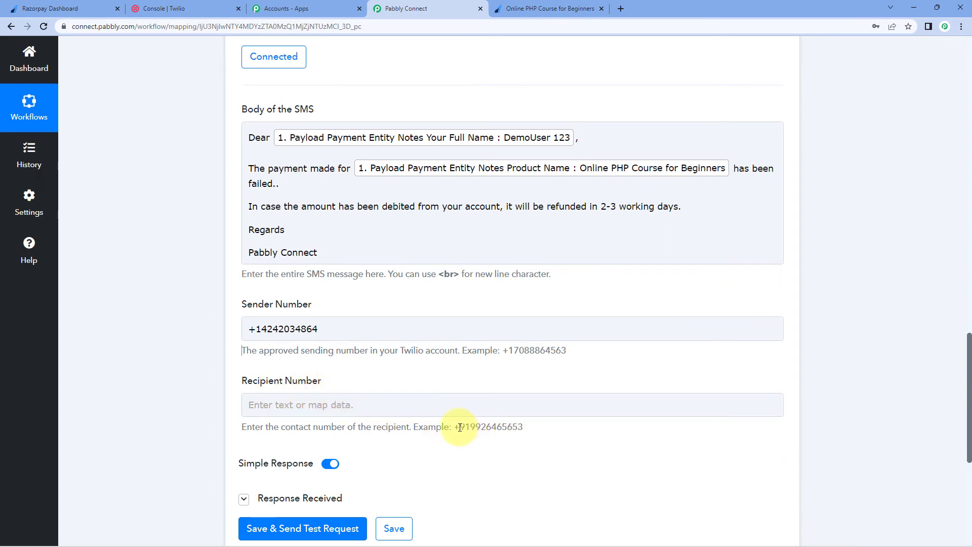
Map the Recipient Number to the Razorpay Payment Failed payload's payment entity contact.
click(446, 405)
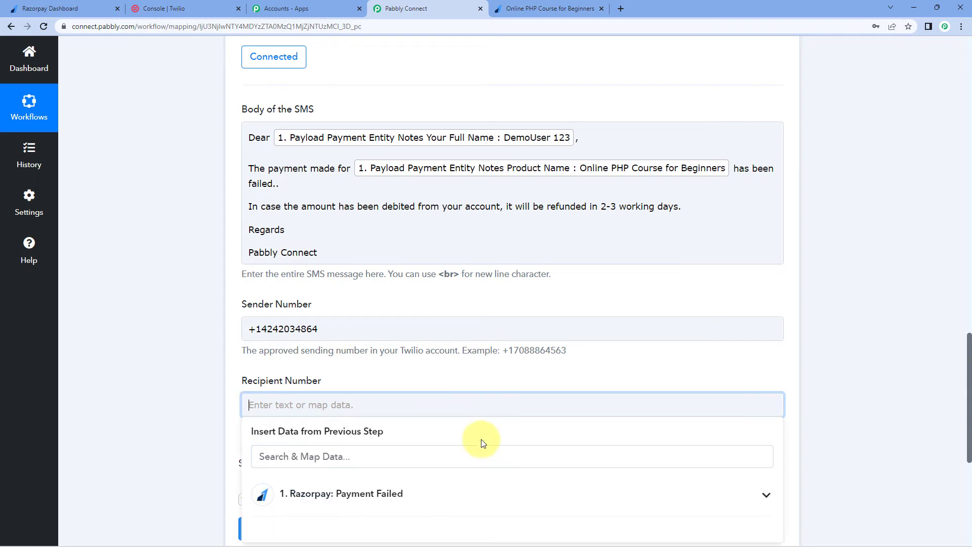
scroll(398, 424, down, 4)
click(423, 299)
scroll(549, 428, down, 10)
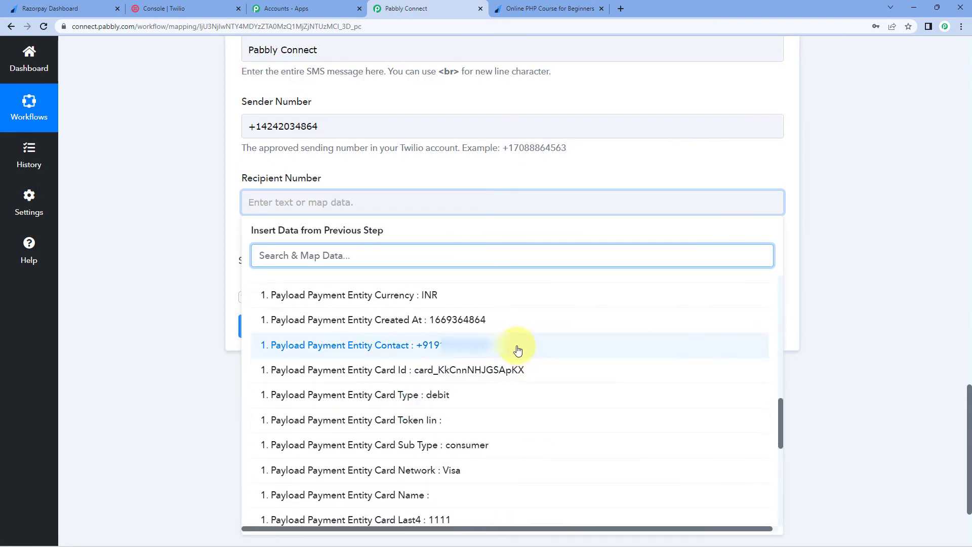
click(515, 346)
click(134, 339)
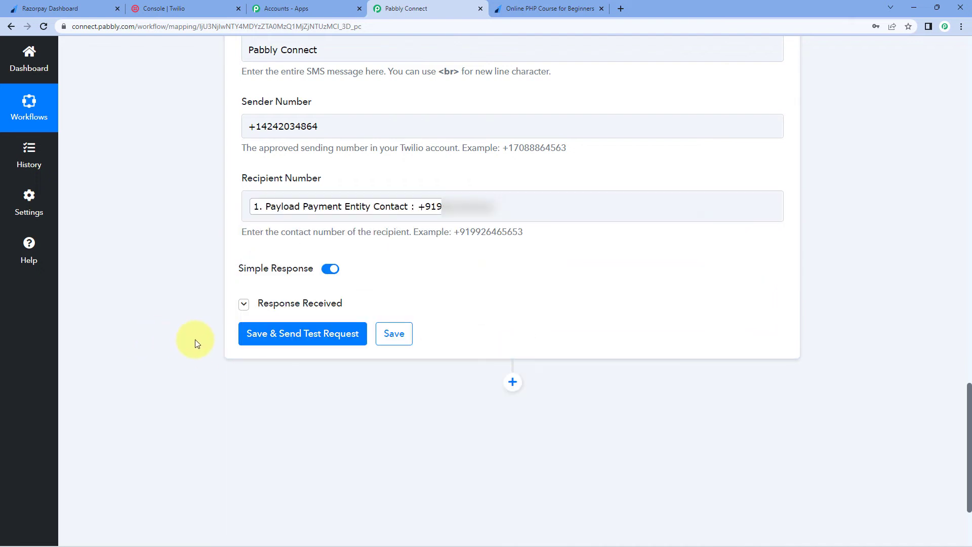
Save the Twilio step and send a test SMS, then go to Razorpay's payment pages.
click(258, 336)
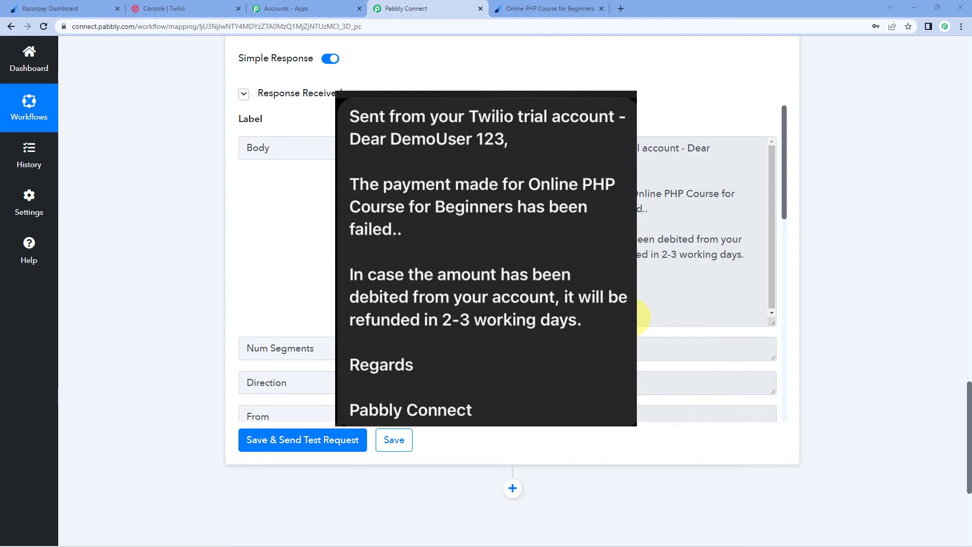
click(50, 5)
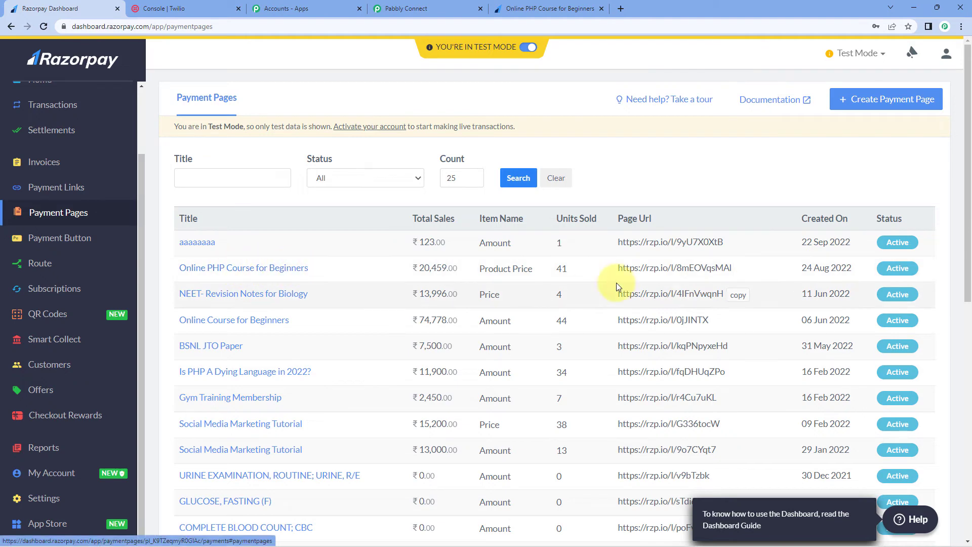
Open the PHP course payment page link in a new browser tab.
click(749, 271)
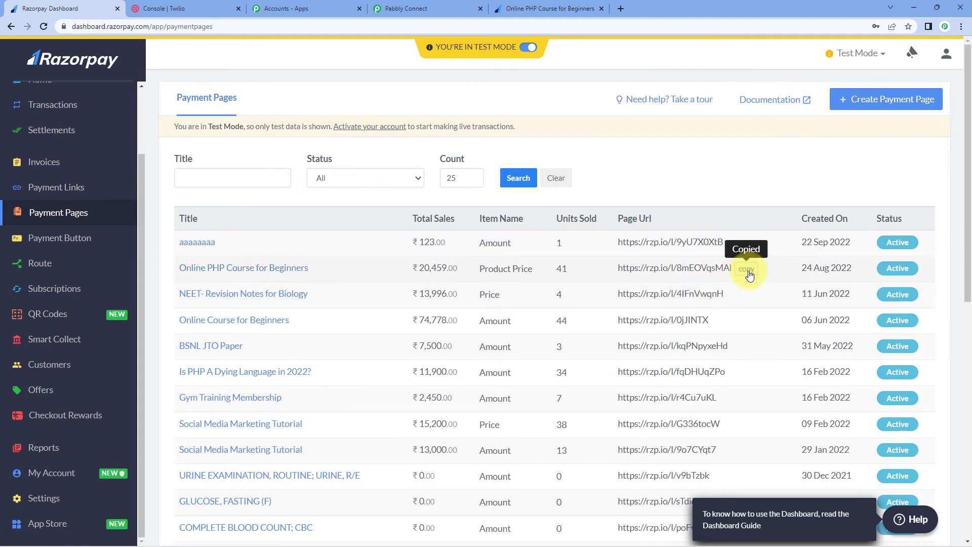
click(620, 8)
key(ctrl+v)
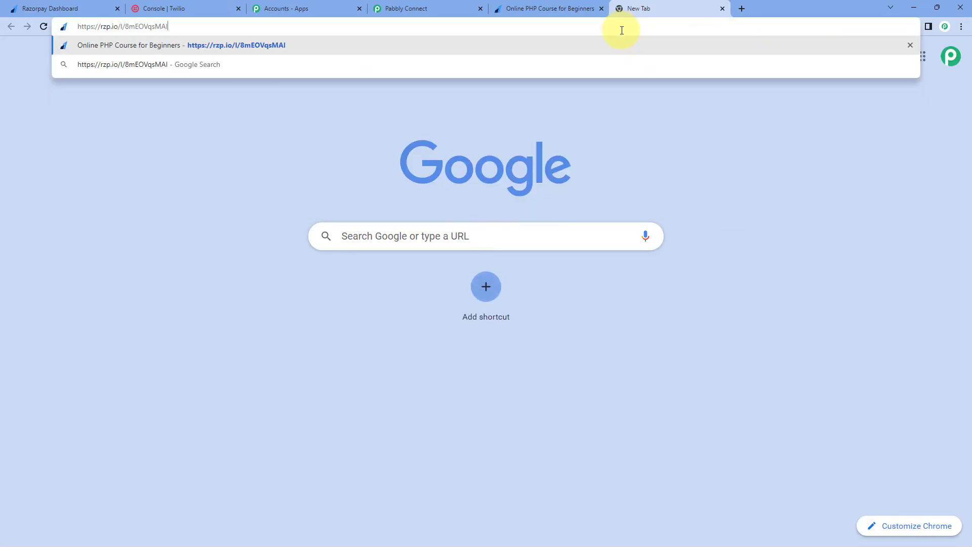
key(Return)
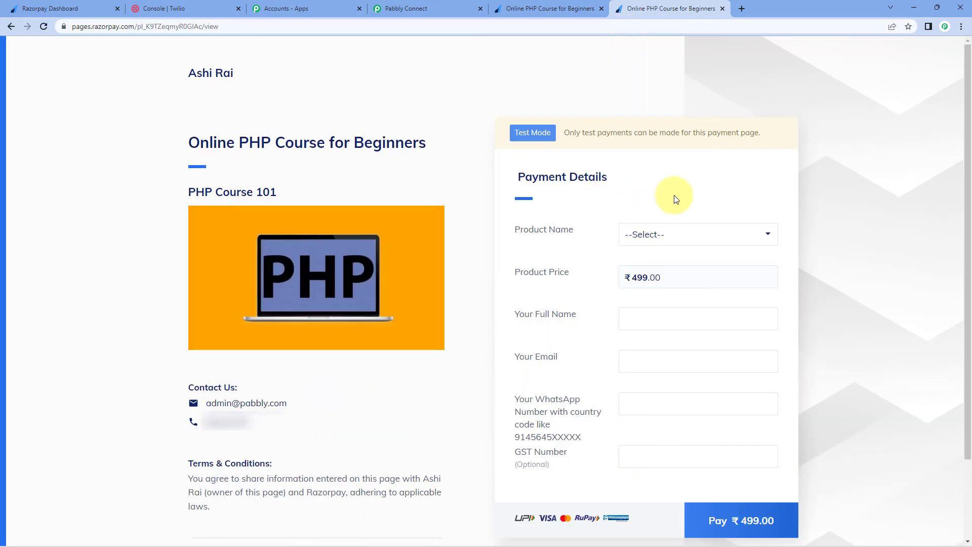
Choose Online PHP Course for Beginners, enter a new buyer's name, email and WhatsApp number, and pay ₹499.
click(710, 233)
click(686, 263)
click(634, 318)
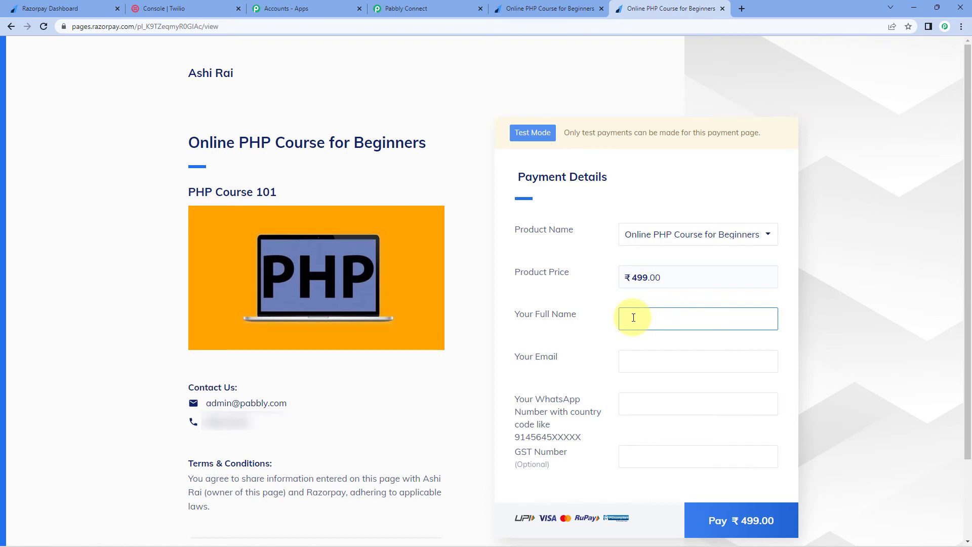
text(New User)
click(644, 356)
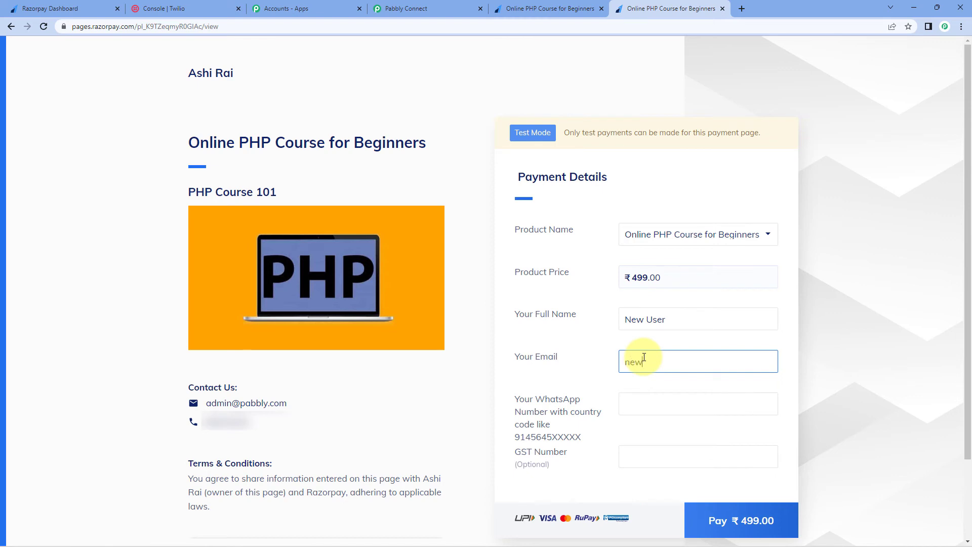
click(649, 405)
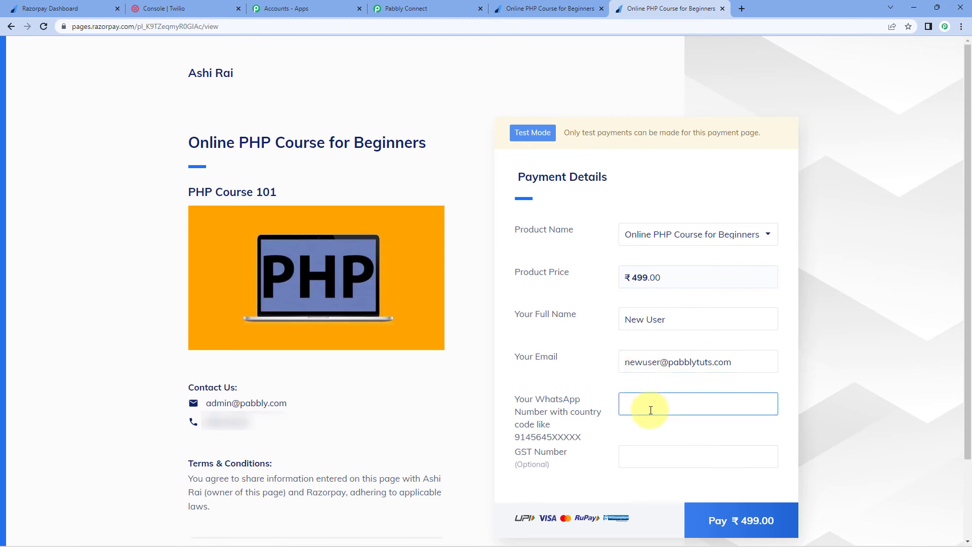
text(91)
click(706, 521)
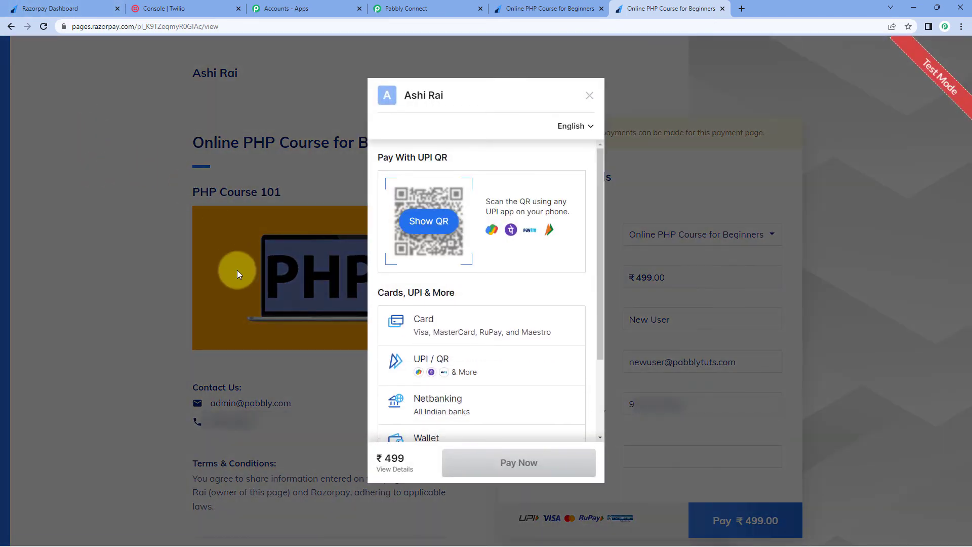
Pay by test card, then cancel the payment at the OTP page and confirm the cancellation.
click(465, 326)
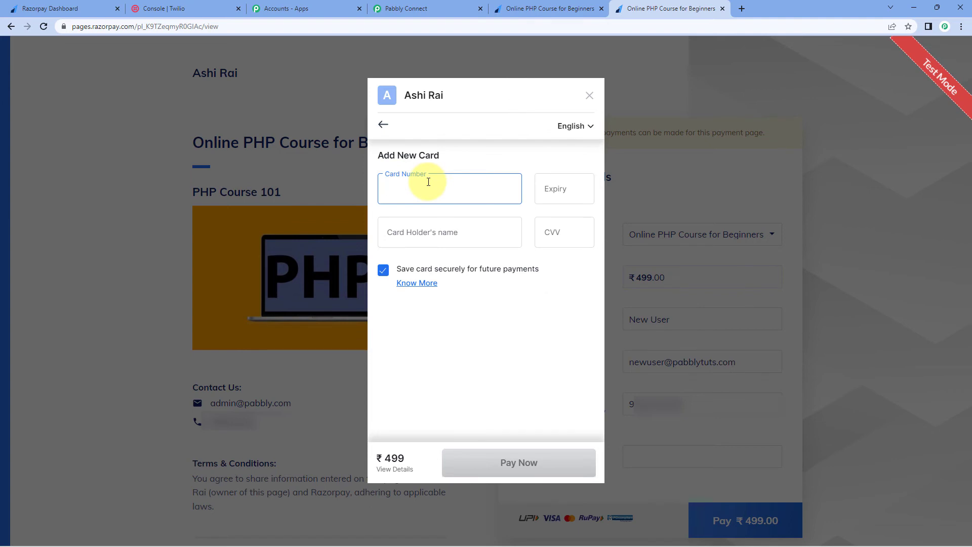
text(4111 1111 1111 1111)
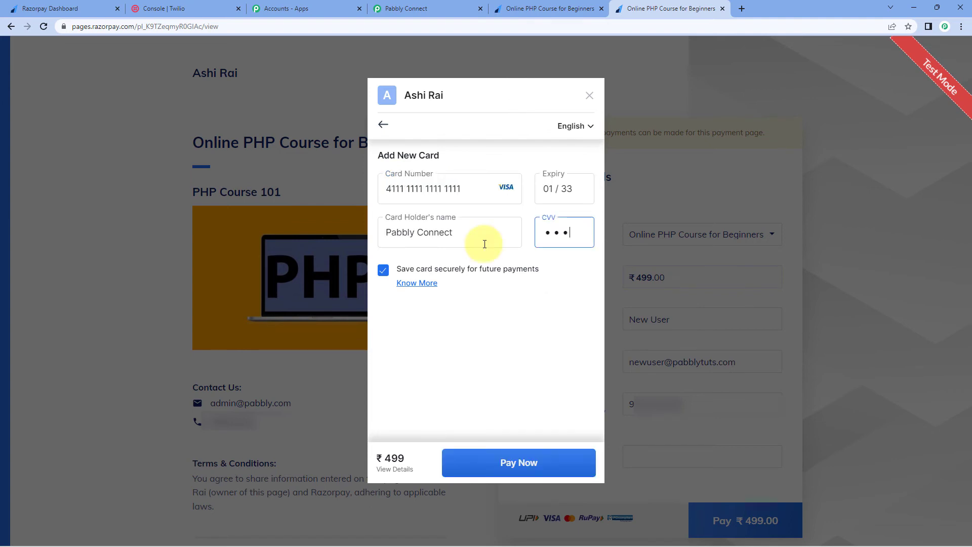
click(514, 462)
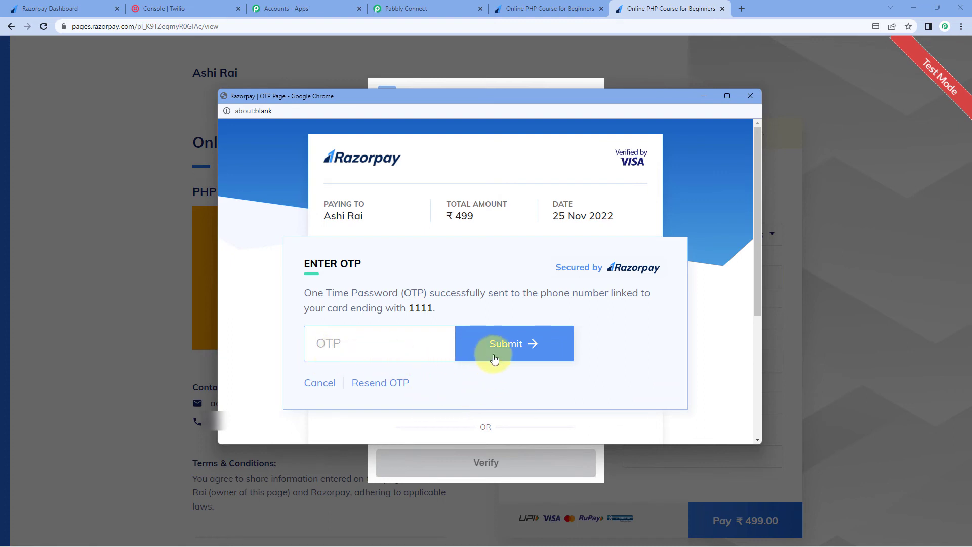
click(320, 384)
click(467, 284)
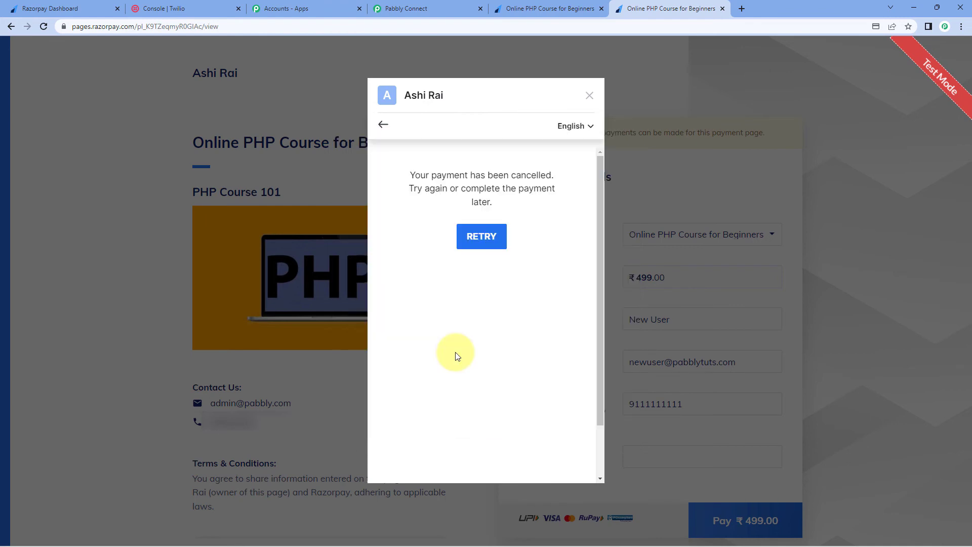
Back in the Pabbly Connect workflow, collapse the Razorpay trigger and Twilio action cards.
click(399, 9)
drag(962, 445, 964, 76)
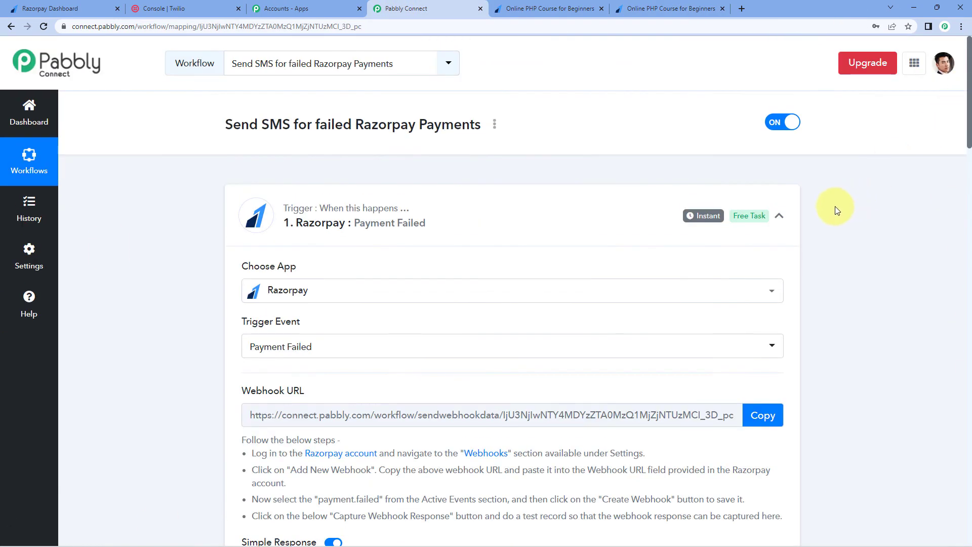
click(778, 217)
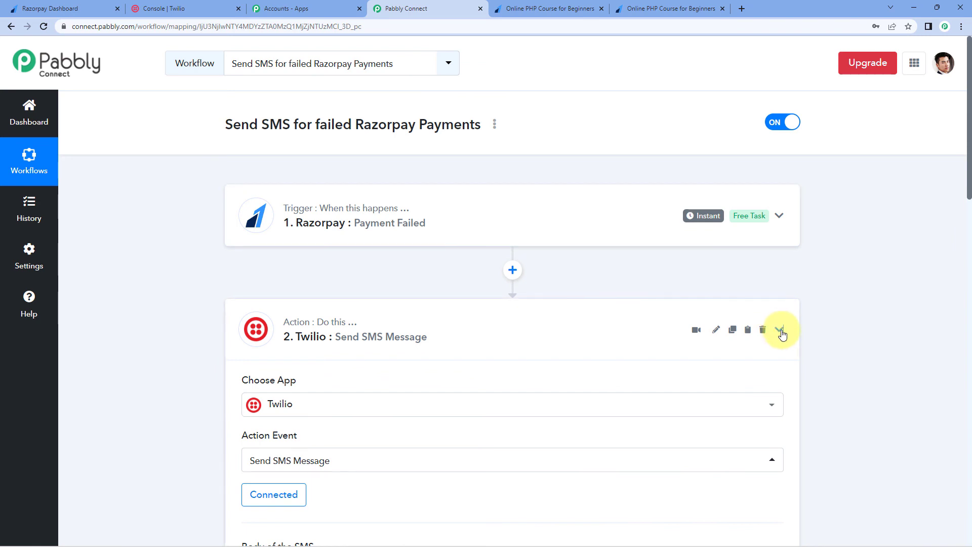
click(780, 330)
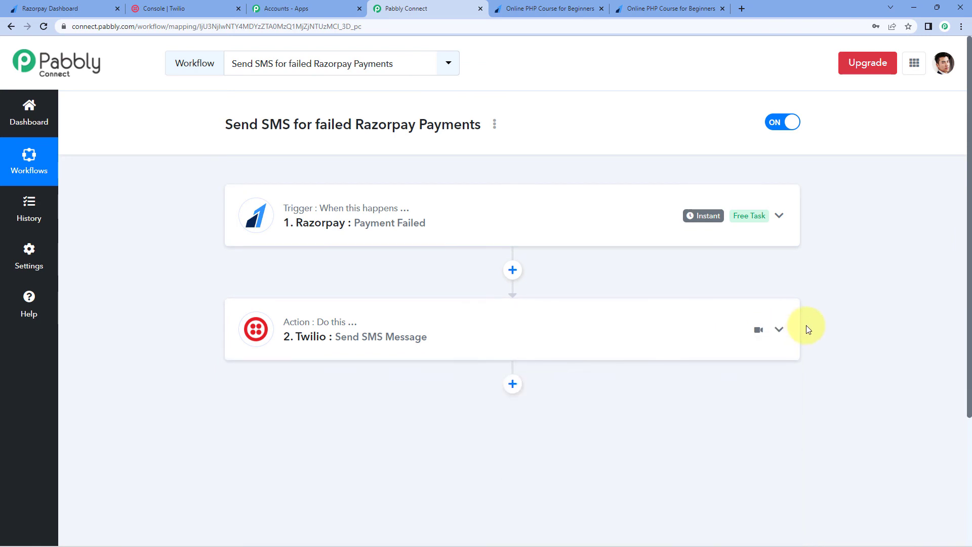